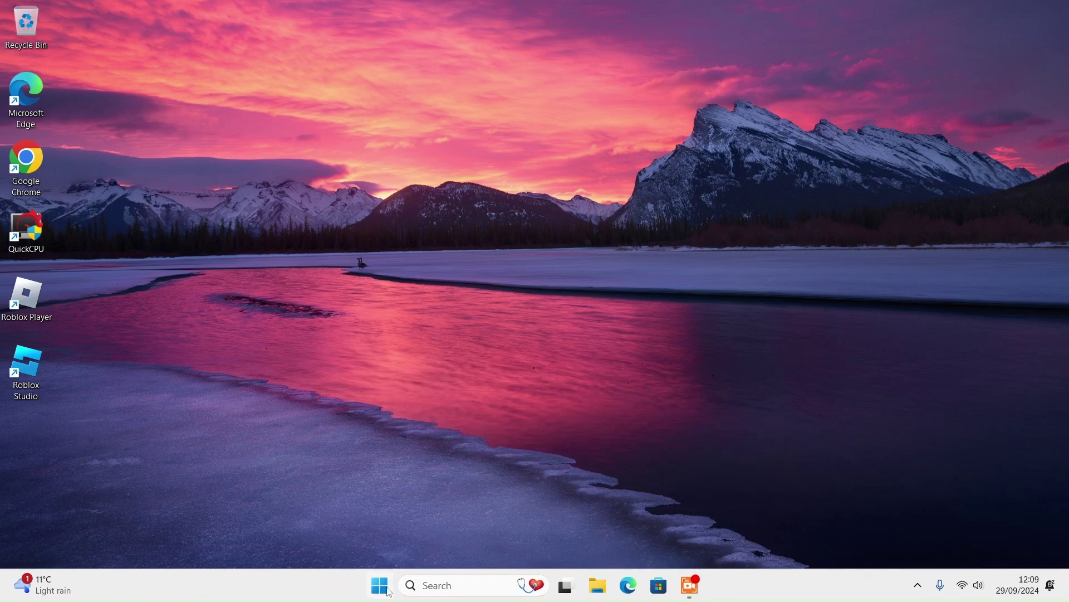
Launch the On-Screen Keyboard from the Start menu's All apps Accessibility group.
{"action": "left_click", "coordinate": [389, 591]}
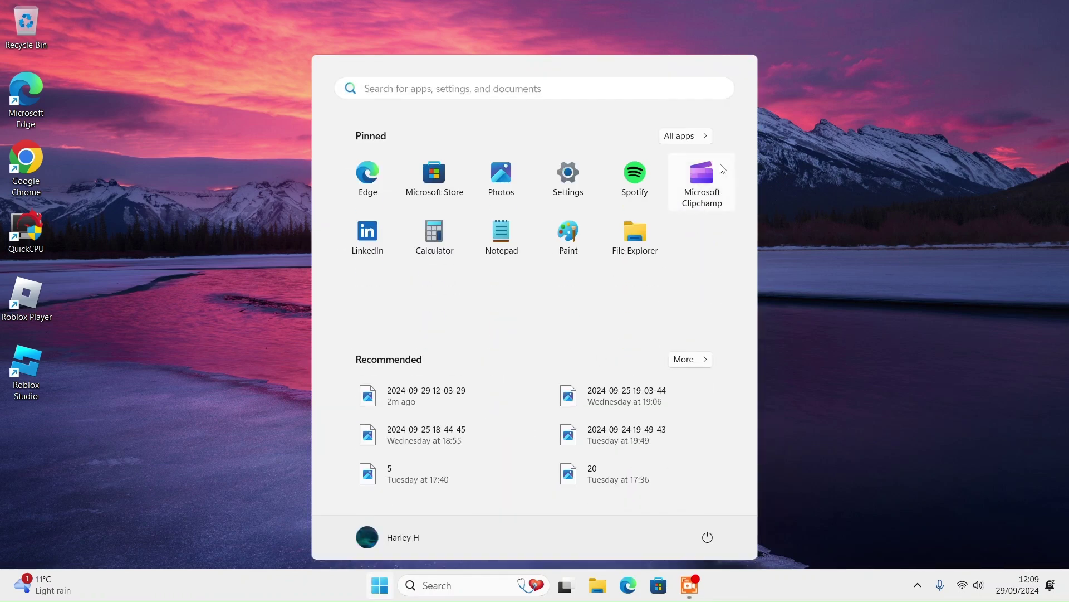
{"action": "left_click", "coordinate": [681, 136]}
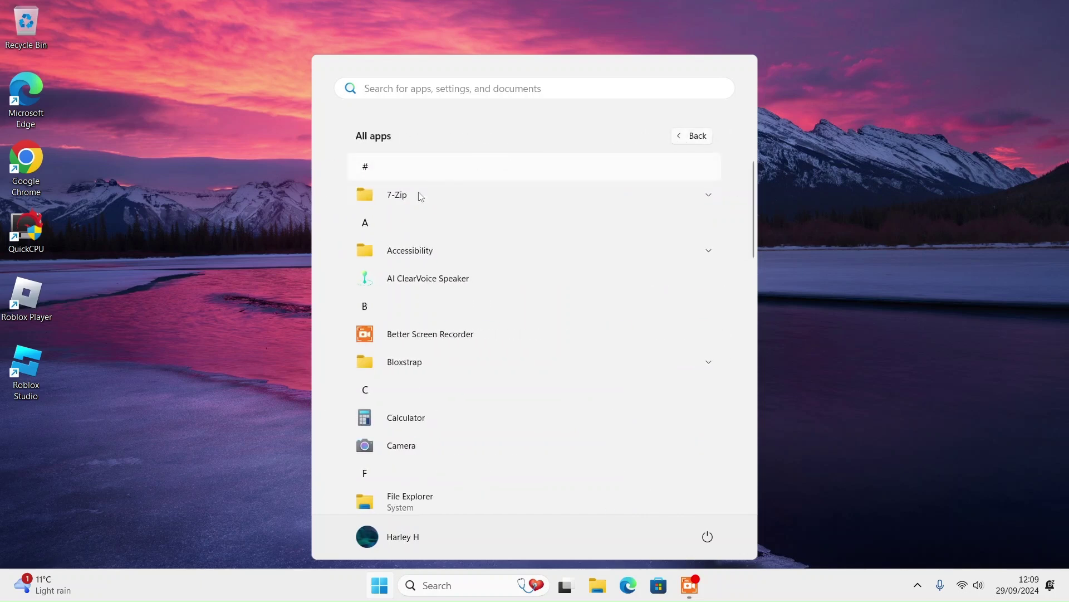
{"action": "left_click", "coordinate": [394, 253]}
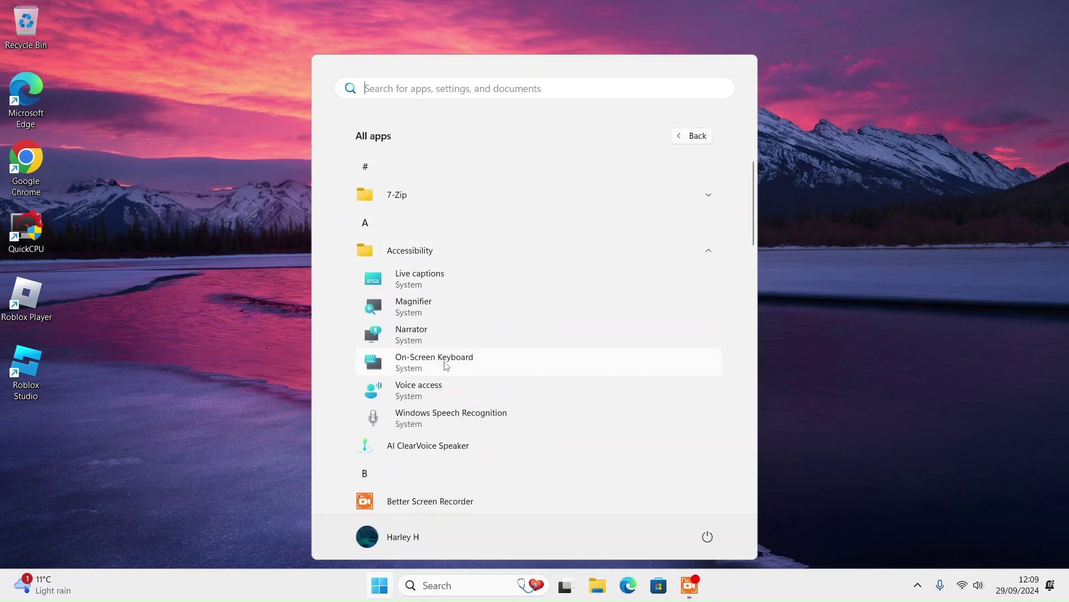
{"action": "left_click", "coordinate": [444, 361]}
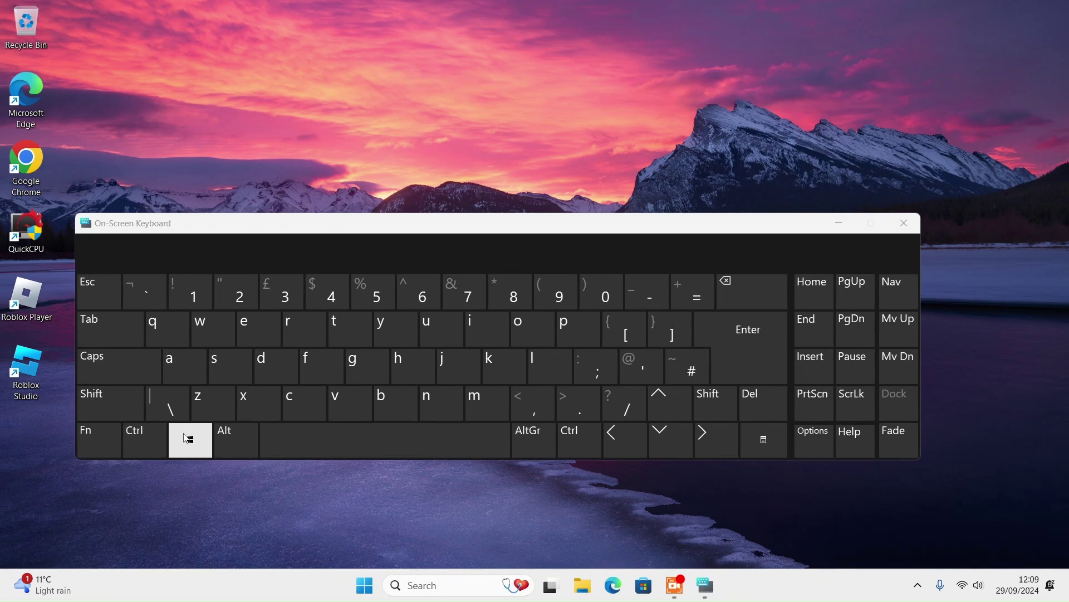
Bring up the Run prompt with Win+R and spell regedit on the On-Screen Keyboard.
{"action": "left_click", "coordinate": [188, 439]}
{"action": "left_click", "coordinate": [295, 326]}
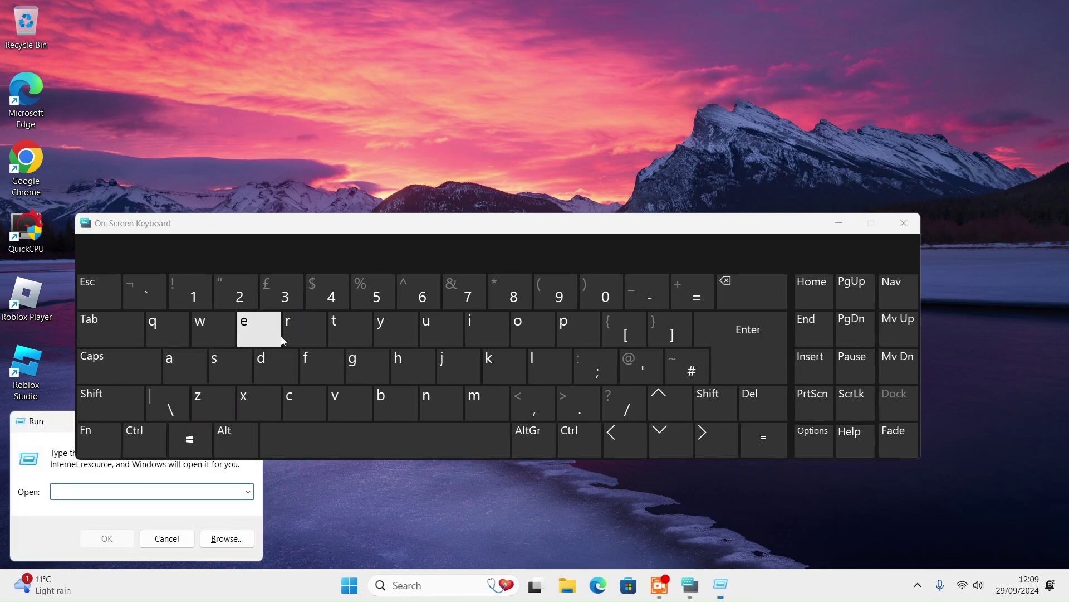
{"action": "left_click", "coordinate": [294, 332]}
{"action": "left_click", "coordinate": [258, 330]}
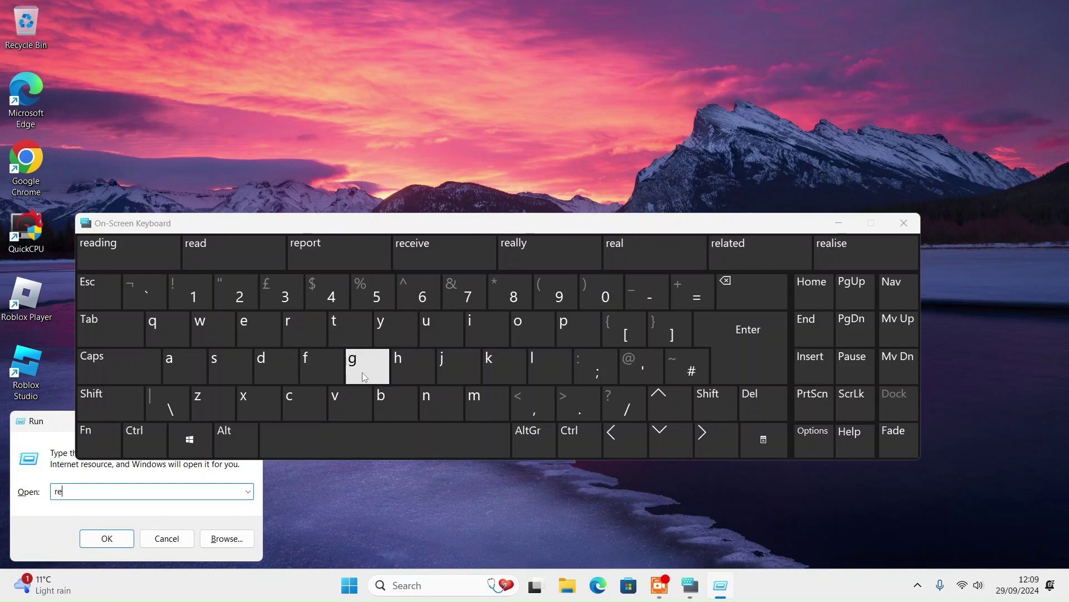
{"action": "left_click", "coordinate": [362, 368]}
{"action": "left_click", "coordinate": [259, 328]}
{"action": "left_click", "coordinate": [285, 359]}
{"action": "left_click", "coordinate": [483, 326]}
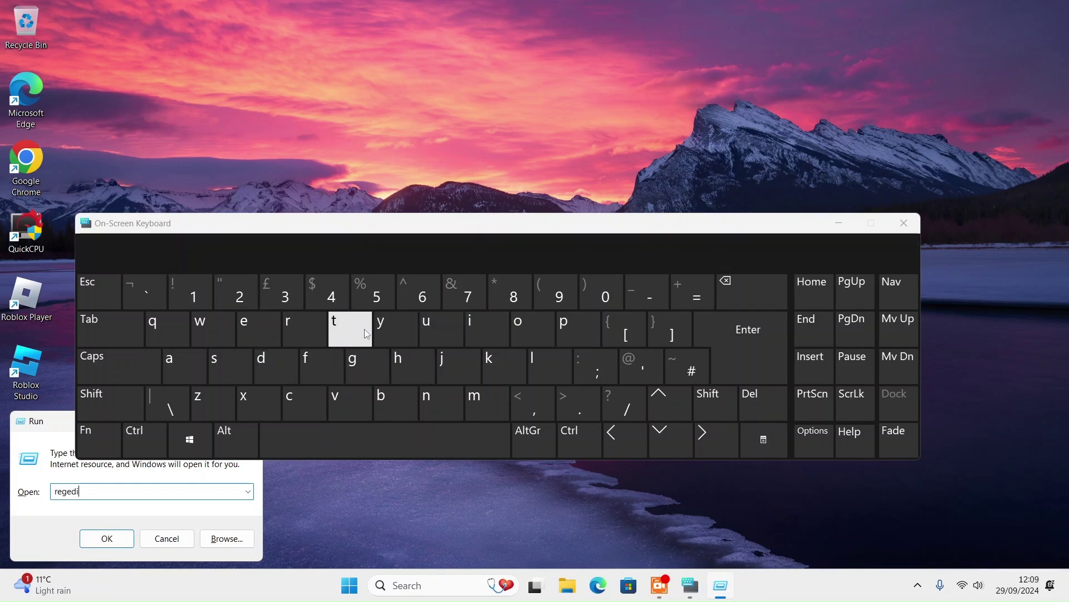
{"action": "left_click", "coordinate": [364, 329]}
Run regedit, move the On-Screen Keyboard aside, and select the i8042prt service key.
{"action": "left_click", "coordinate": [770, 366]}
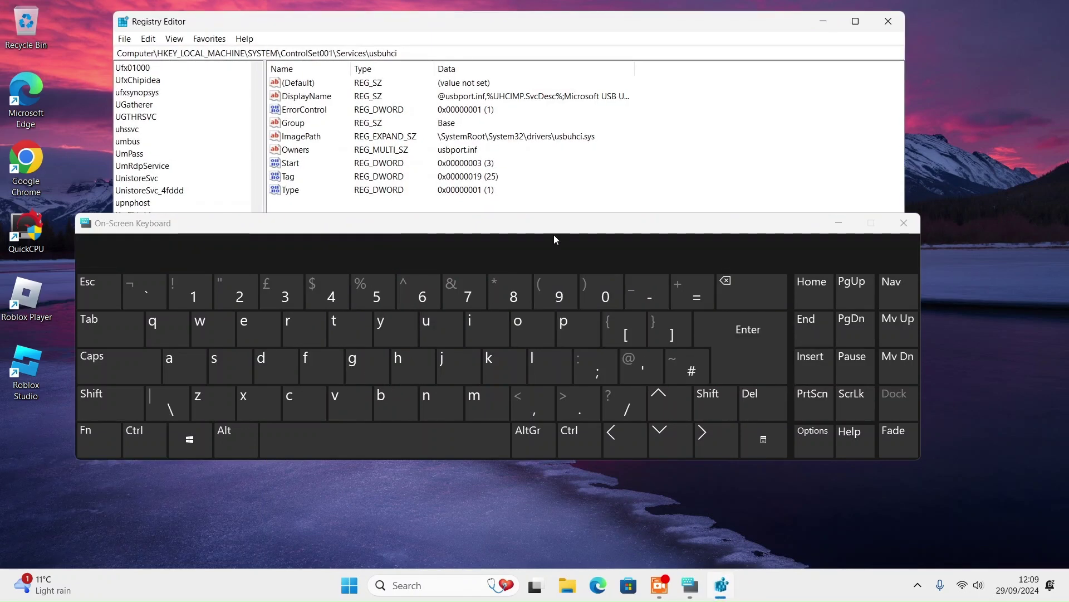
{"action": "left_click_drag", "start_coordinate": [554, 227], "coordinate": [533, 409]}
{"action": "scroll", "coordinate": [177, 320], "scroll_direction": "up", "scroll_amount": 20}
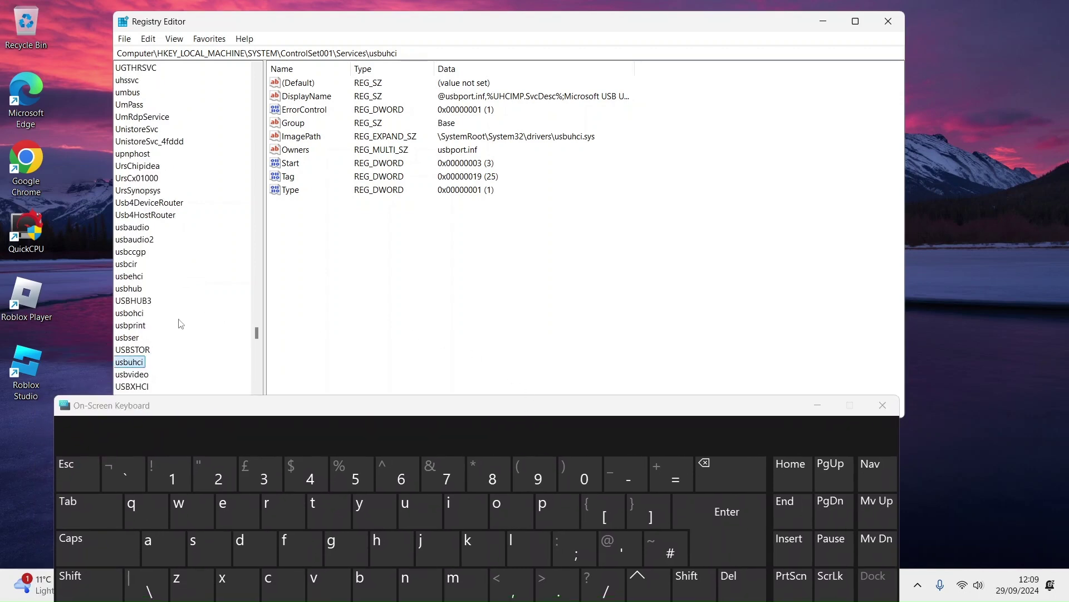
{"action": "scroll", "coordinate": [181, 290], "scroll_direction": "up", "scroll_amount": 20}
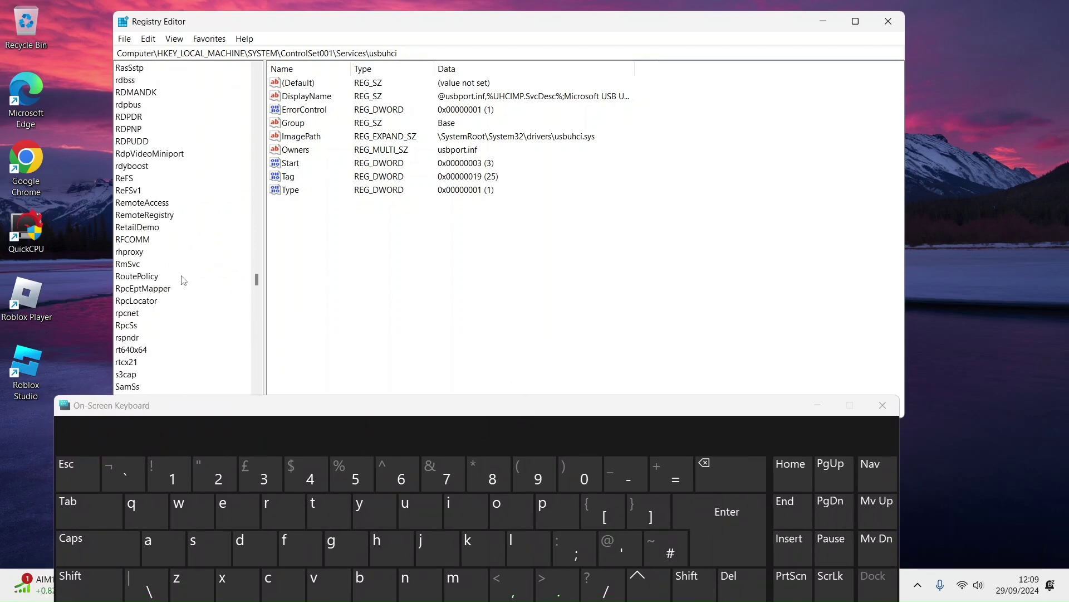
{"action": "scroll", "coordinate": [188, 274], "scroll_direction": "up", "scroll_amount": 10}
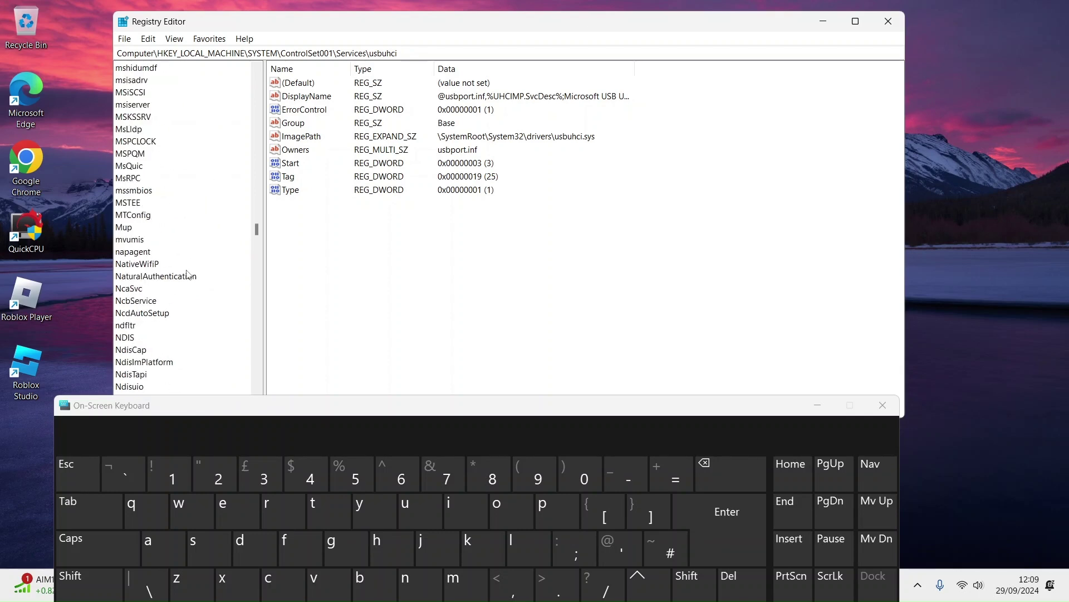
{"action": "scroll", "coordinate": [189, 274], "scroll_direction": "down", "scroll_amount": 7}
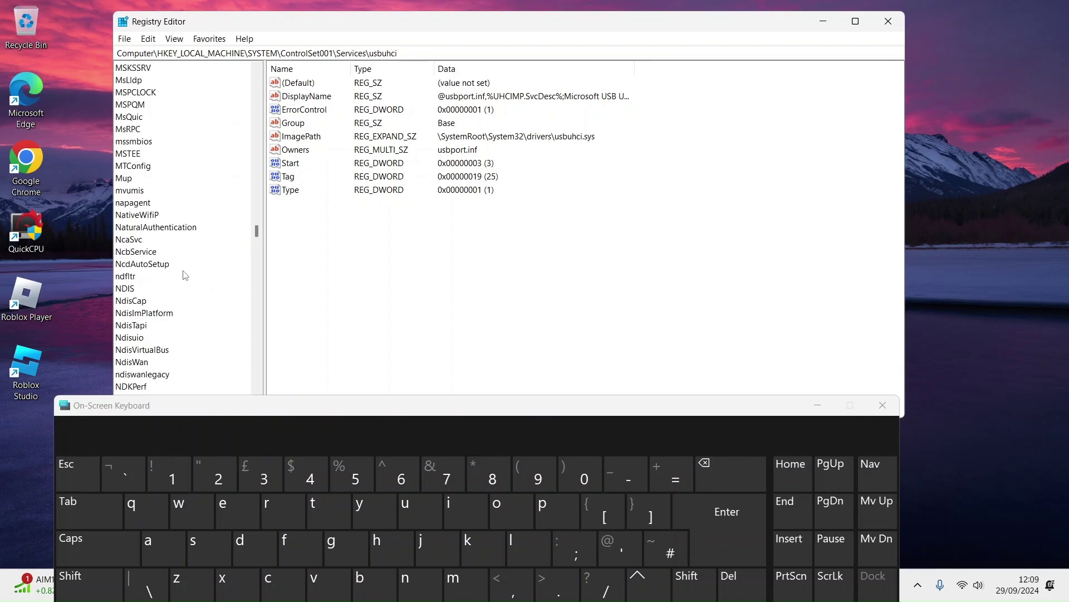
{"action": "scroll", "coordinate": [188, 245], "scroll_direction": "down", "scroll_amount": 8}
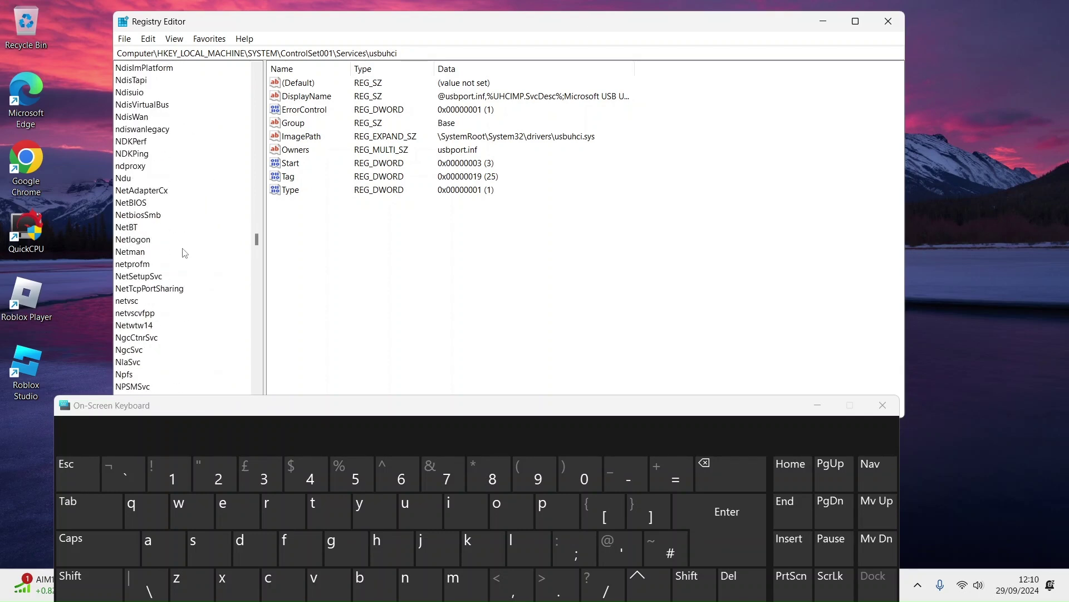
{"action": "scroll", "coordinate": [188, 240], "scroll_direction": "up", "scroll_amount": 15}
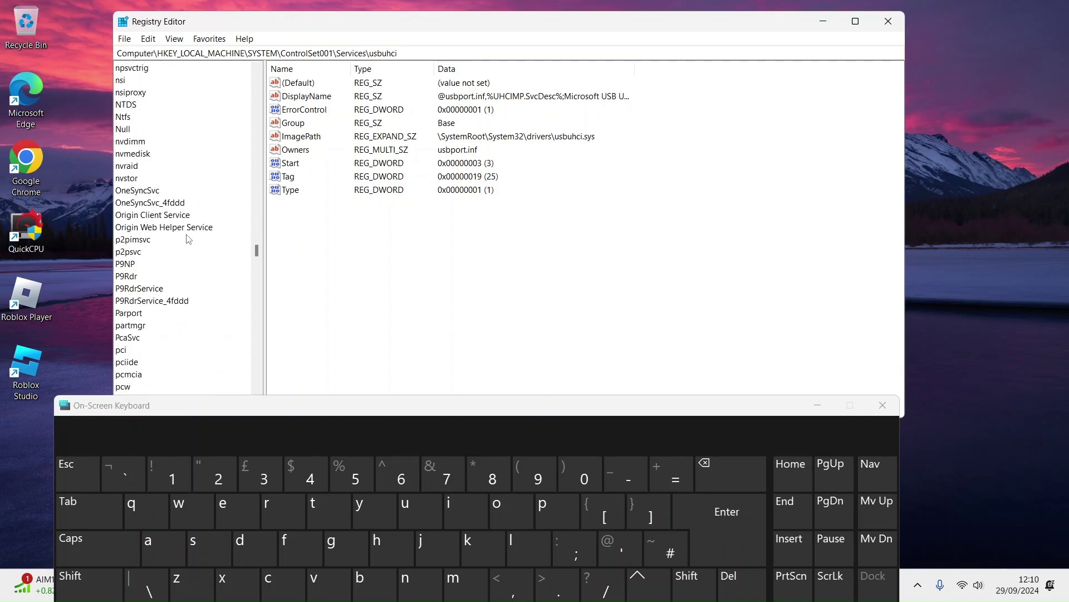
{"action": "scroll", "coordinate": [174, 272], "scroll_direction": "up", "scroll_amount": 12}
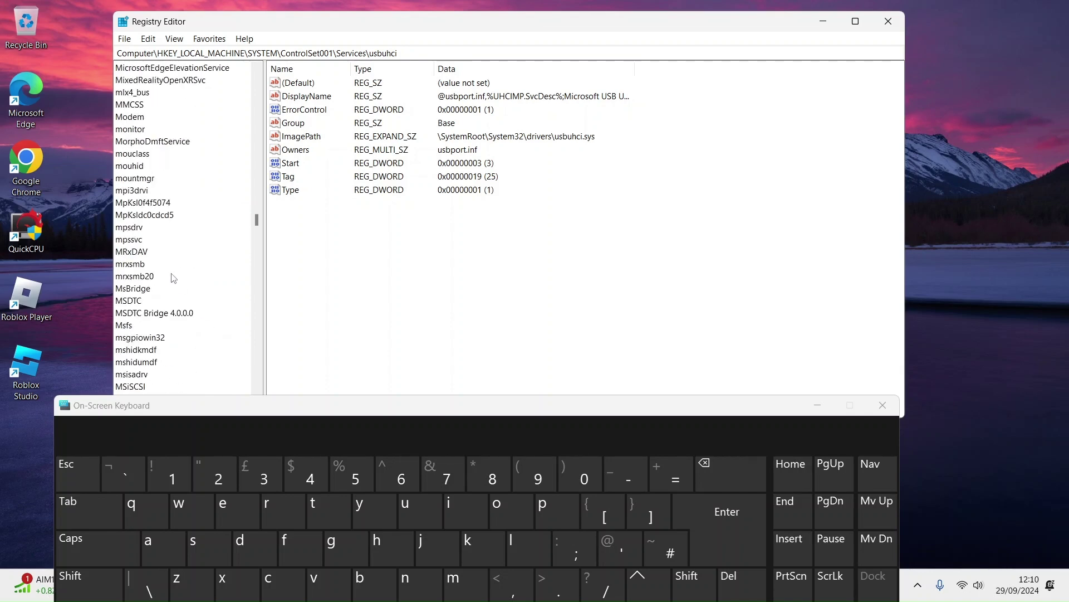
{"action": "scroll", "coordinate": [187, 260], "scroll_direction": "up", "scroll_amount": 12}
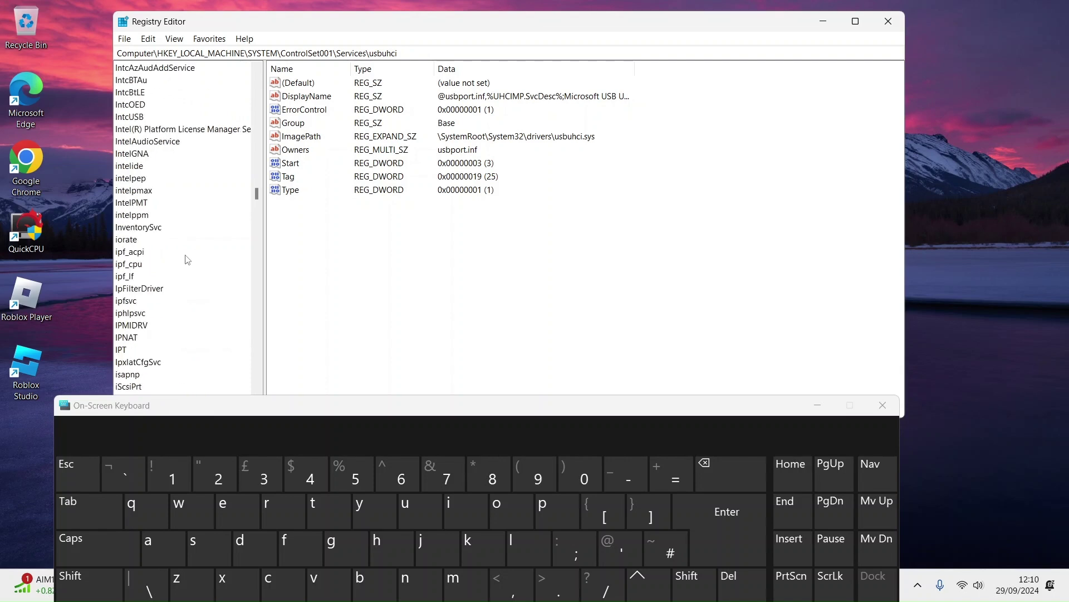
{"action": "scroll", "coordinate": [152, 168], "scroll_direction": "up", "scroll_amount": 8}
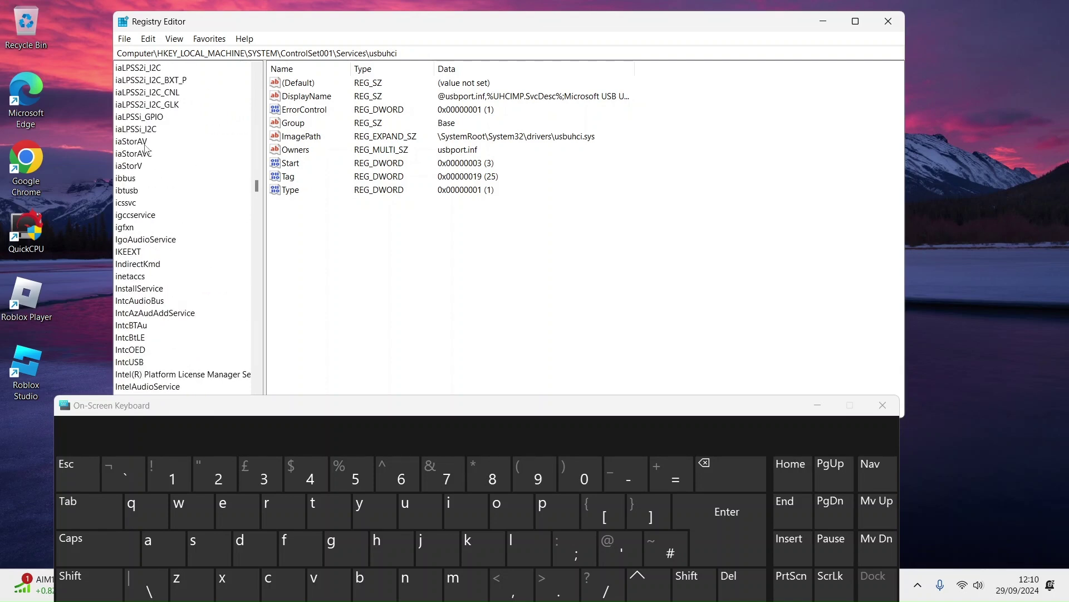
{"action": "left_click", "coordinate": [128, 169]}
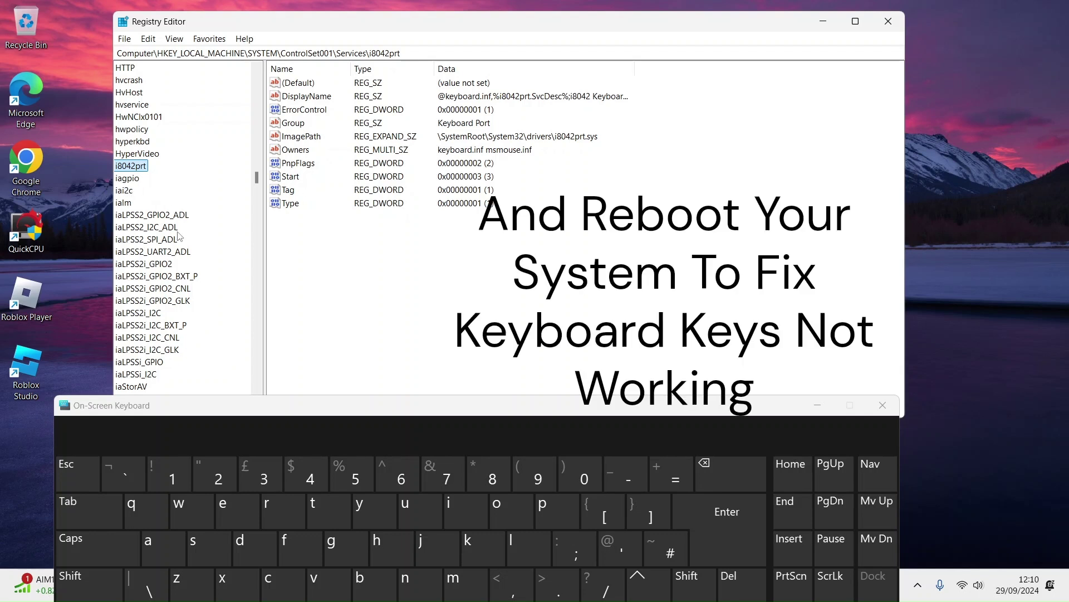
{"action": "scroll", "coordinate": [138, 251], "scroll_direction": "down", "scroll_amount": 5}
{"action": "scroll", "coordinate": [139, 252], "scroll_direction": "down", "scroll_amount": 20}
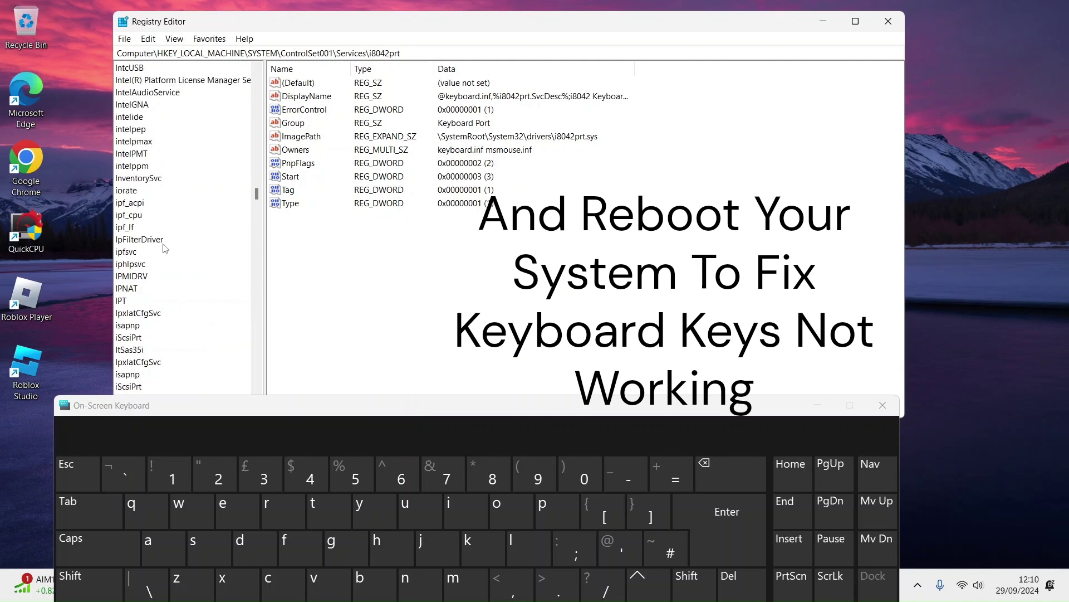
{"action": "scroll", "coordinate": [155, 240], "scroll_direction": "down", "scroll_amount": 20}
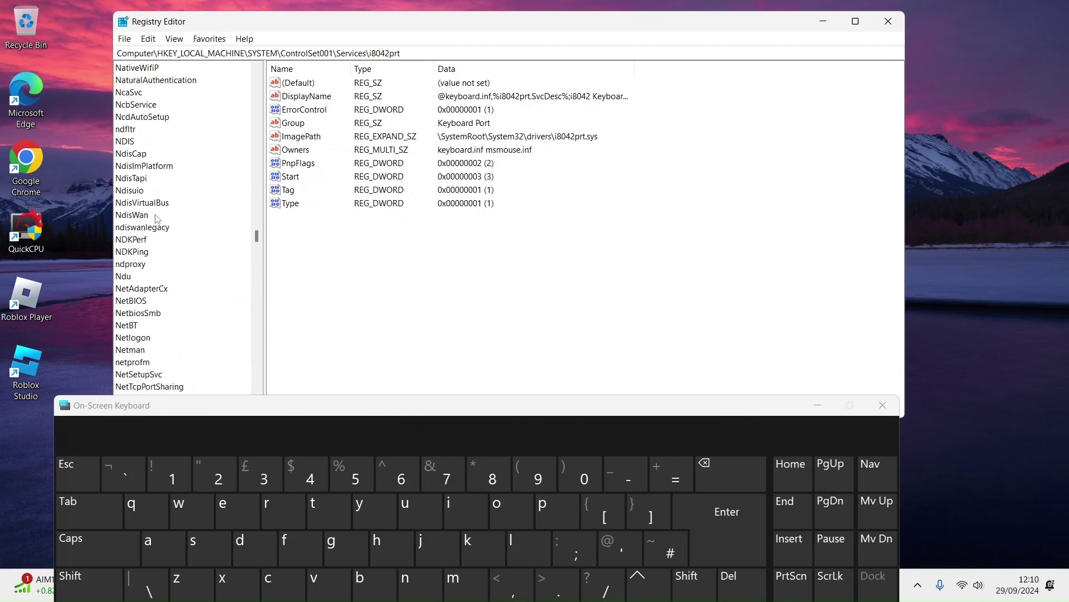
{"action": "scroll", "coordinate": [159, 210], "scroll_direction": "down", "scroll_amount": 20}
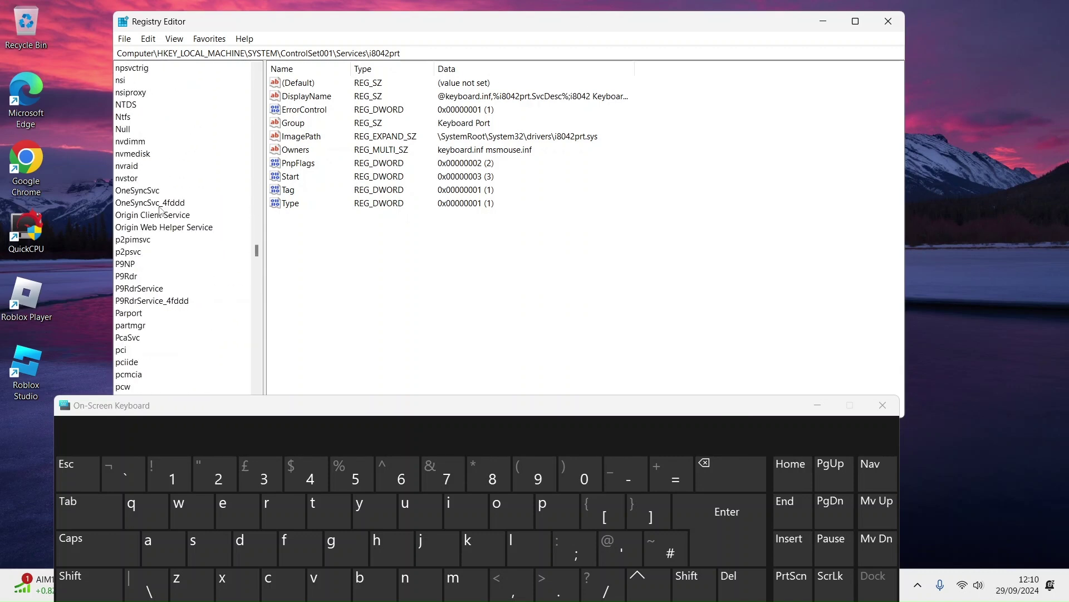
{"action": "scroll", "coordinate": [161, 195], "scroll_direction": "down", "scroll_amount": 20}
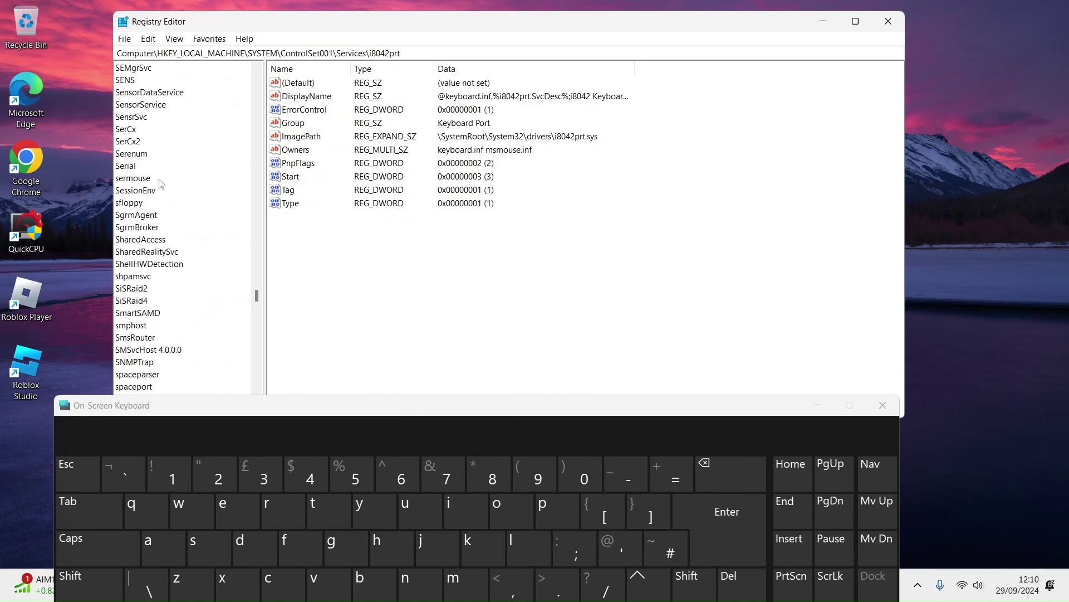
{"action": "scroll", "coordinate": [161, 195], "scroll_direction": "down", "scroll_amount": 20}
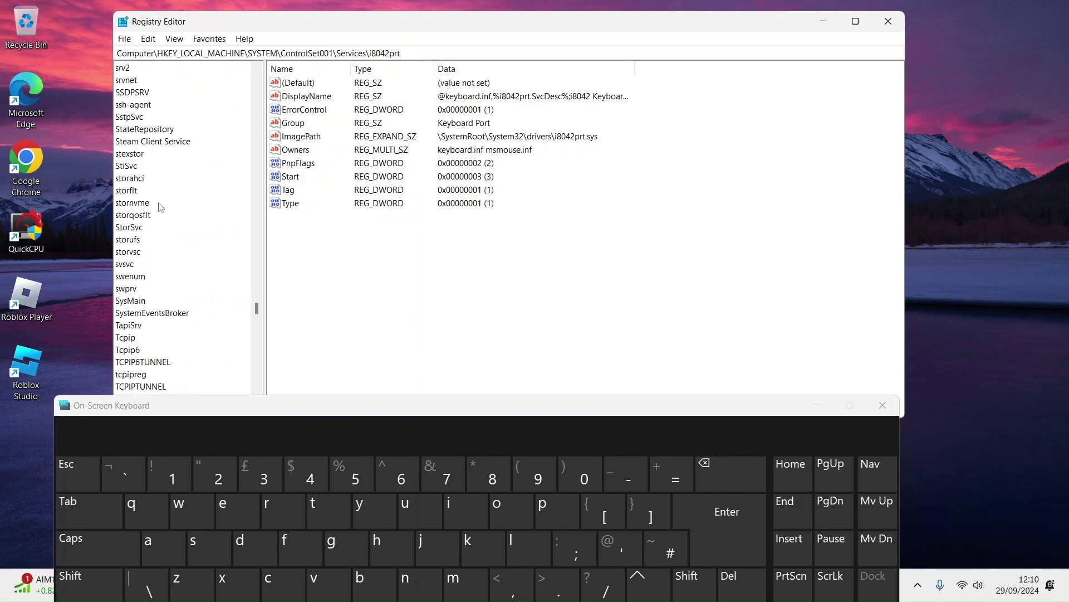
{"action": "scroll", "coordinate": [160, 207], "scroll_direction": "down", "scroll_amount": 20}
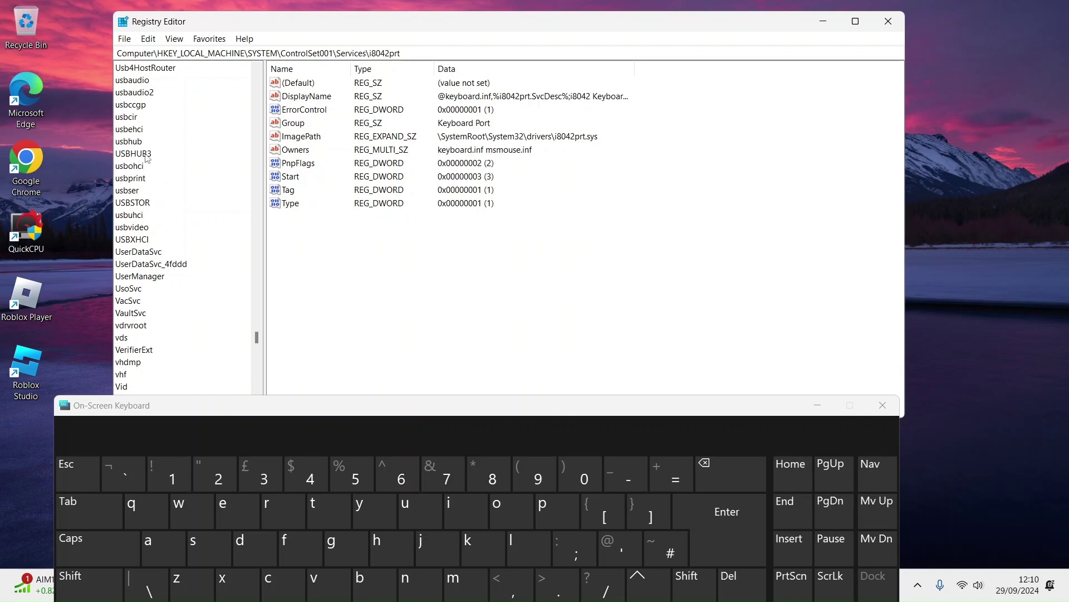
Set USBHUB3's Start value to 3 after a trial change to 0.
{"action": "left_click", "coordinate": [128, 143]}
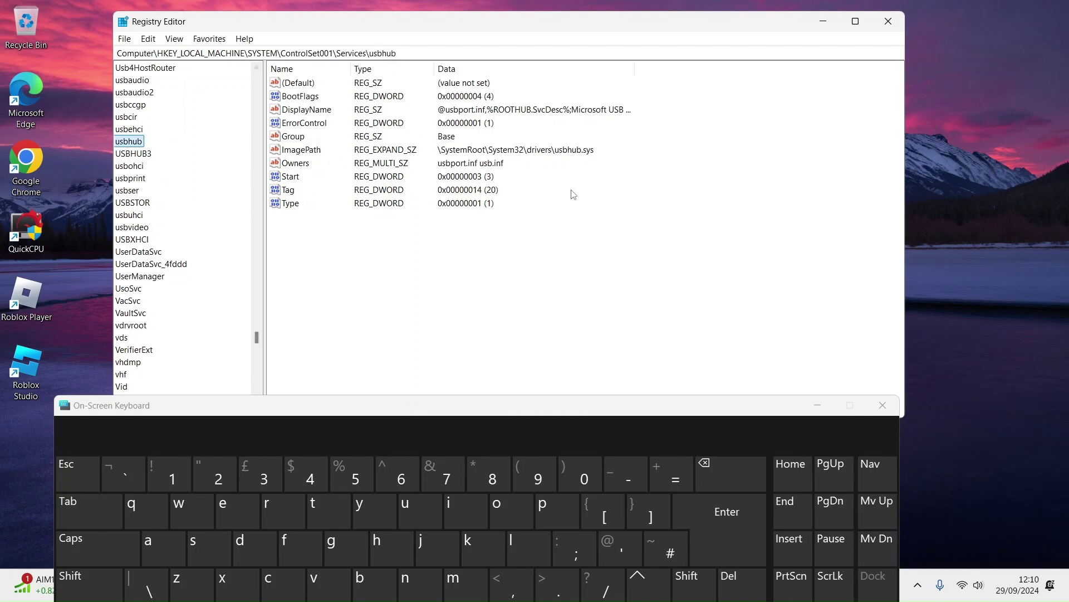
{"action": "left_click", "coordinate": [146, 155]}
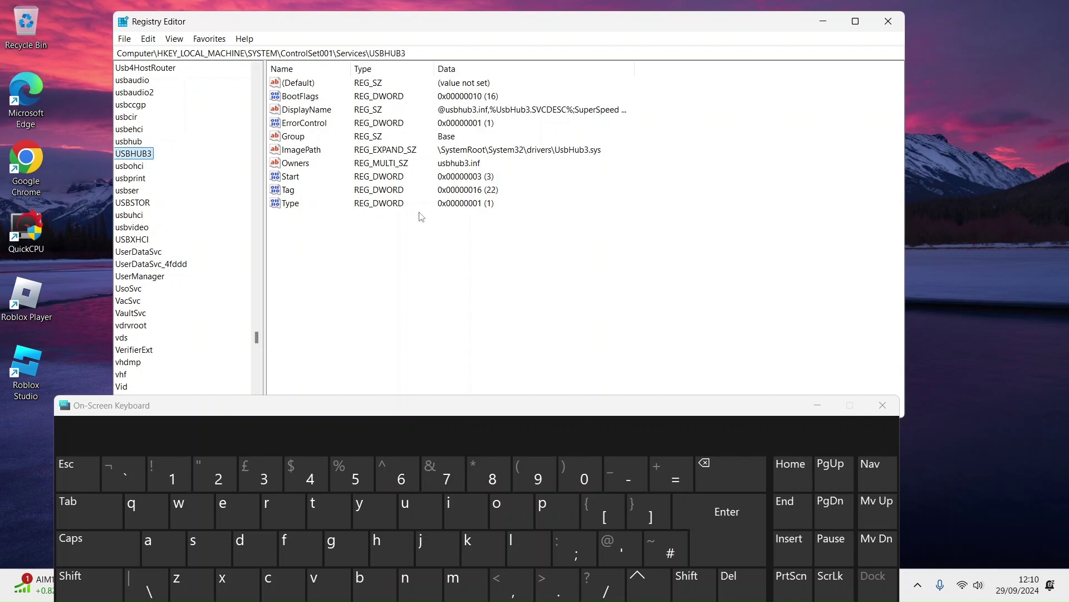
{"action": "double_click", "coordinate": [283, 178]}
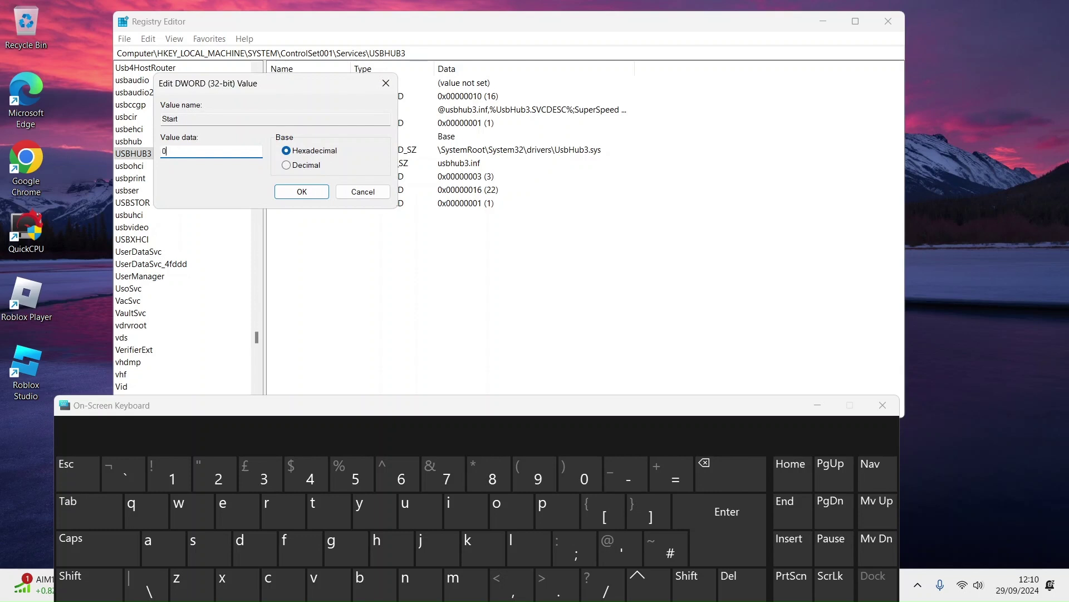
{"action": "key", "text": "Return"}
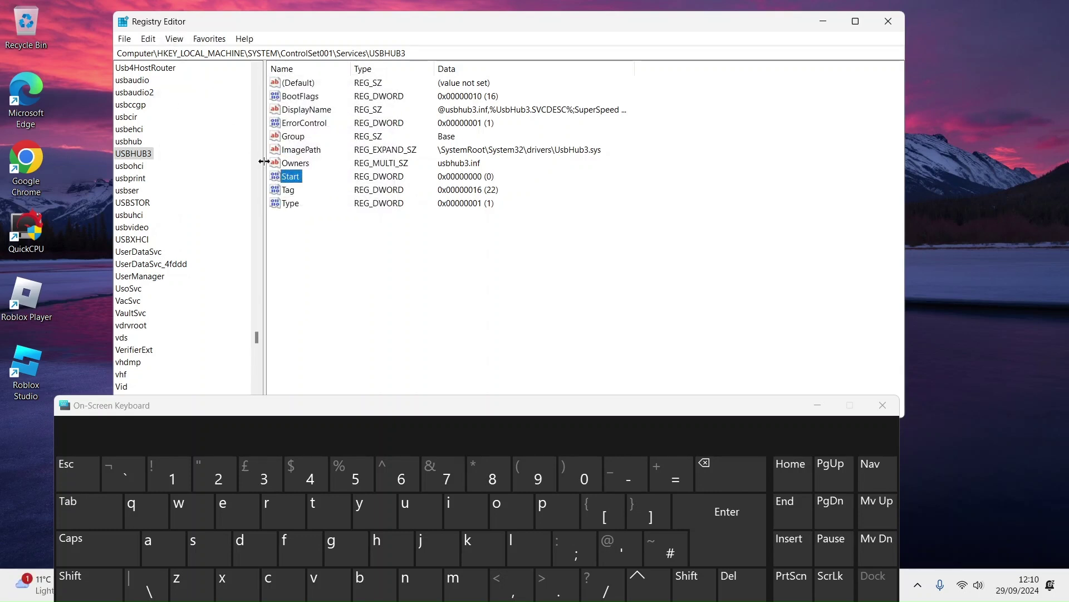
{"action": "double_click", "coordinate": [285, 177]}
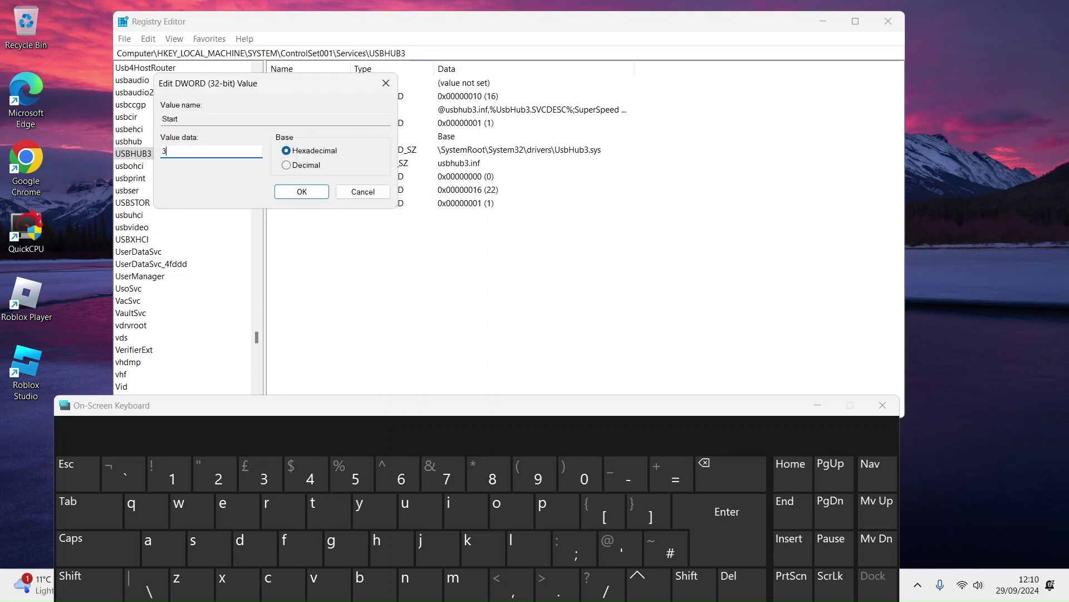
{"action": "left_click", "coordinate": [302, 191]}
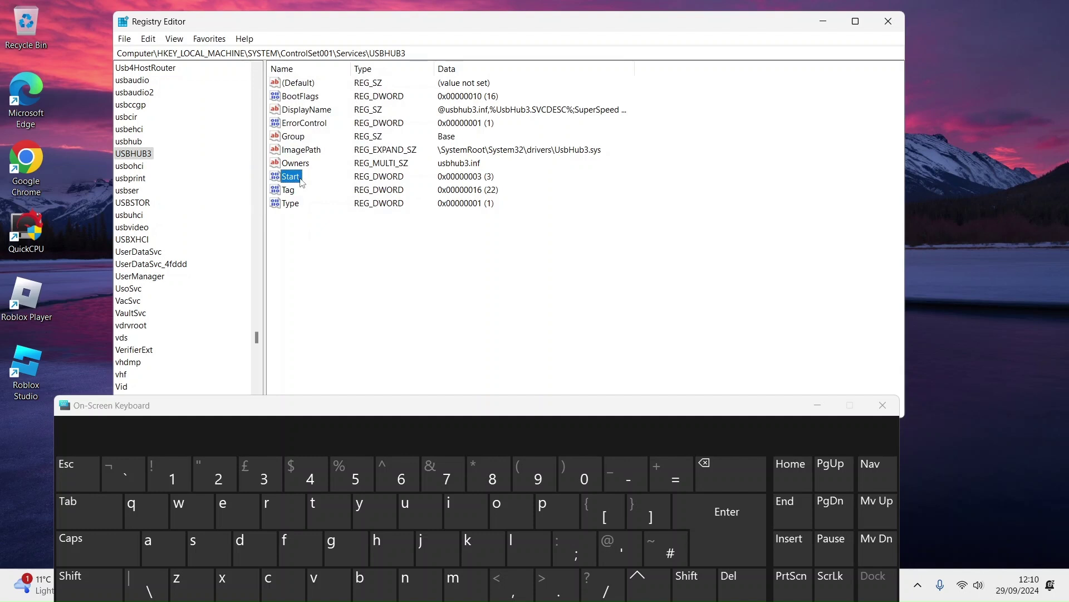
Inspect the Start values of the usbohci, usbser, USBSTOR and usbcir service keys.
{"action": "left_click", "coordinate": [124, 167]}
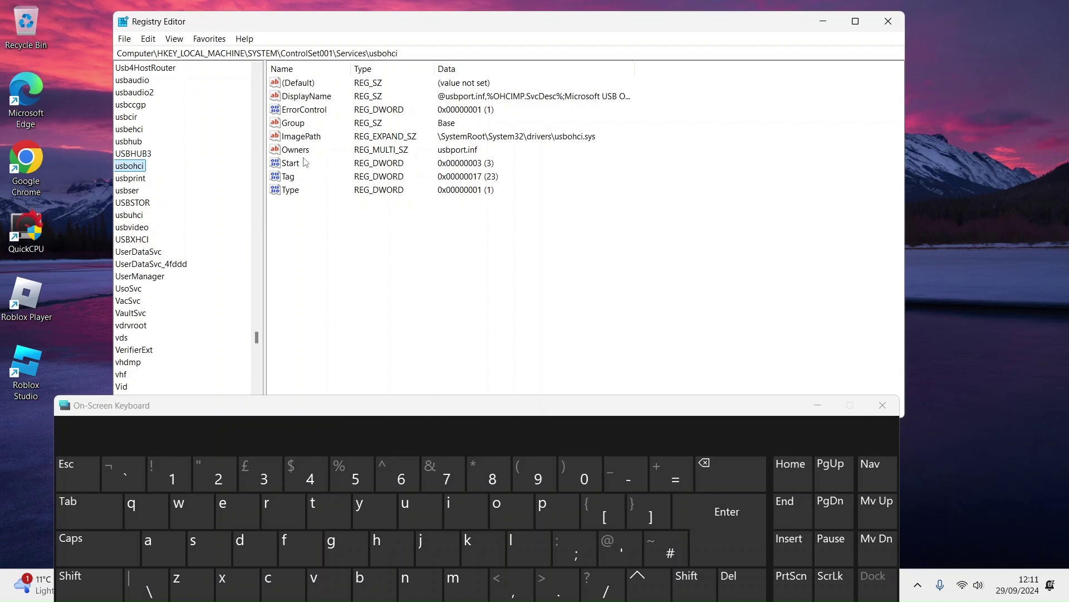
{"action": "left_click", "coordinate": [133, 190]}
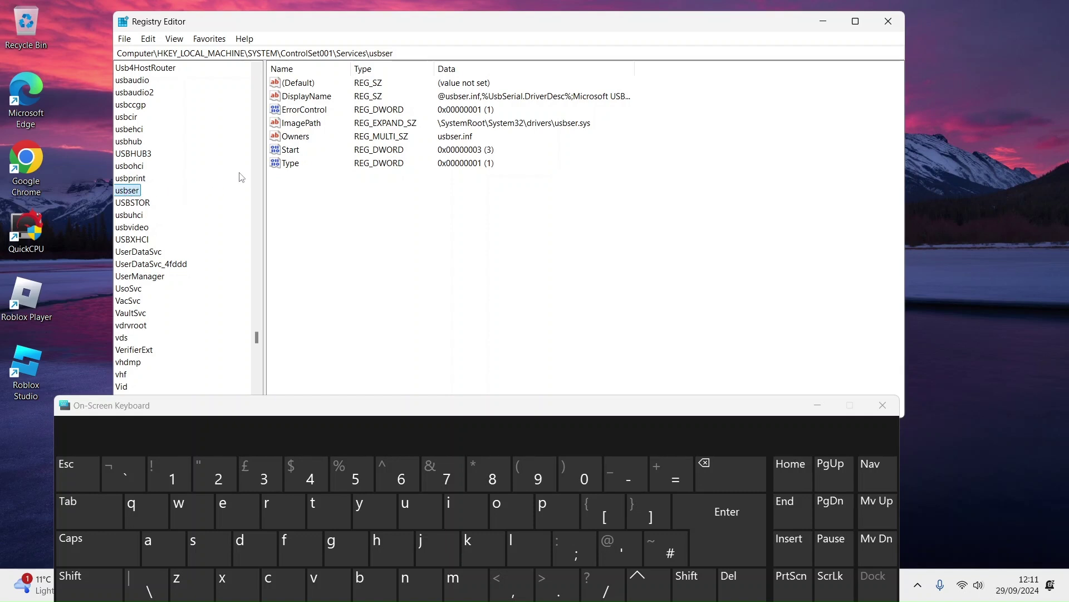
{"action": "left_click", "coordinate": [126, 204]}
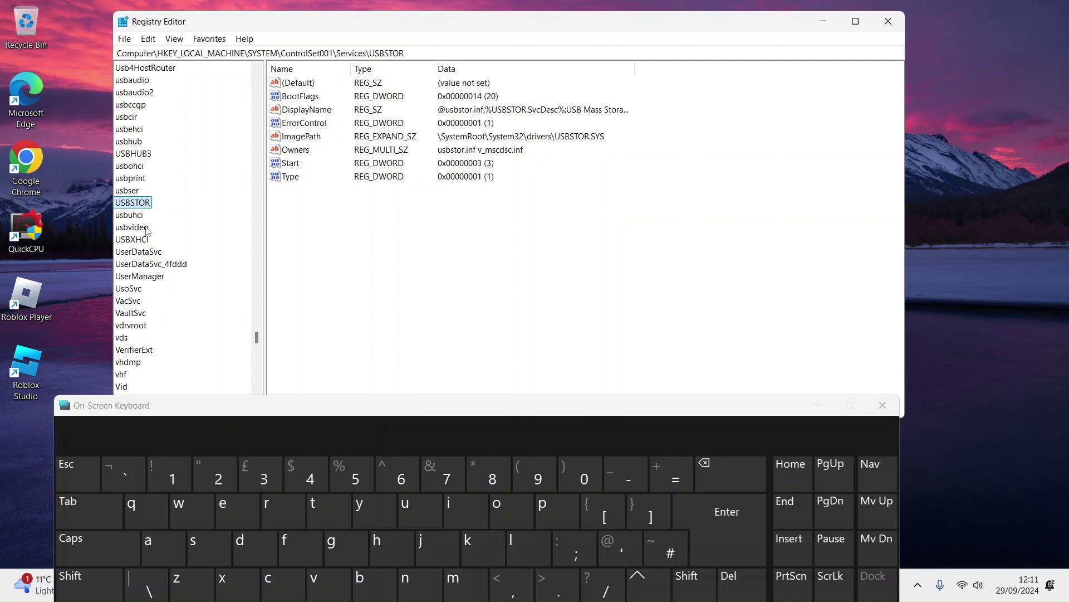
{"action": "left_click", "coordinate": [136, 118]}
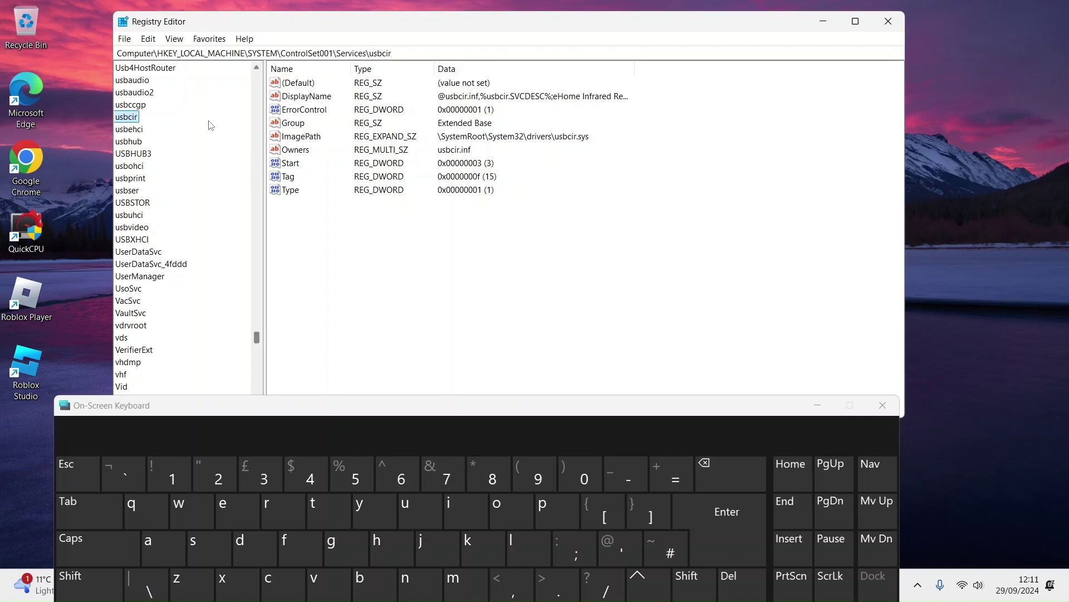
View the usbehci and usbhub service keys, then go back to USBHUB3.
{"action": "left_click", "coordinate": [134, 131]}
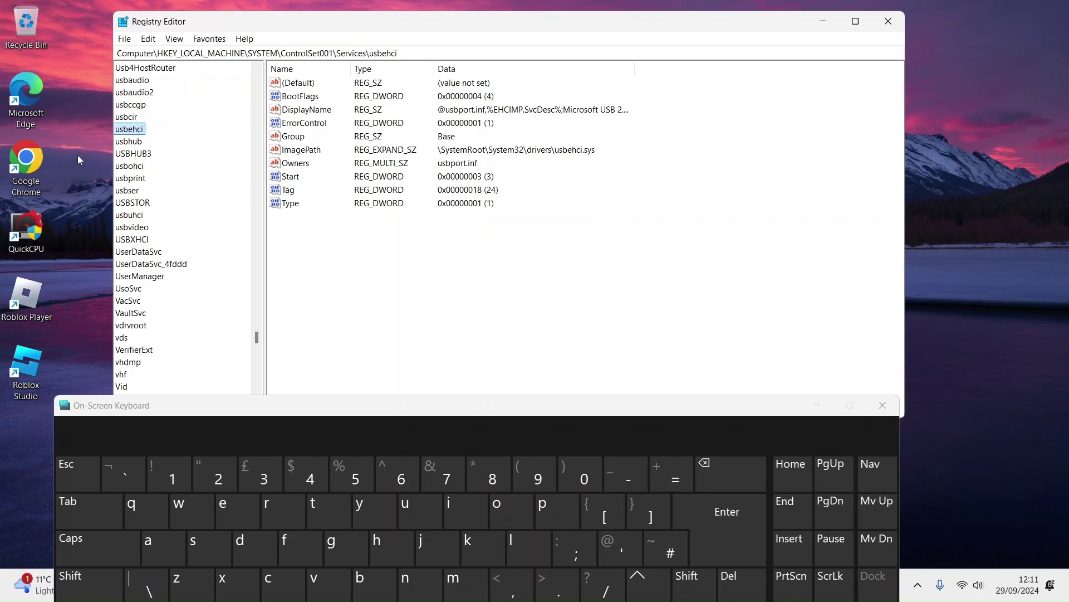
{"action": "left_click", "coordinate": [132, 143]}
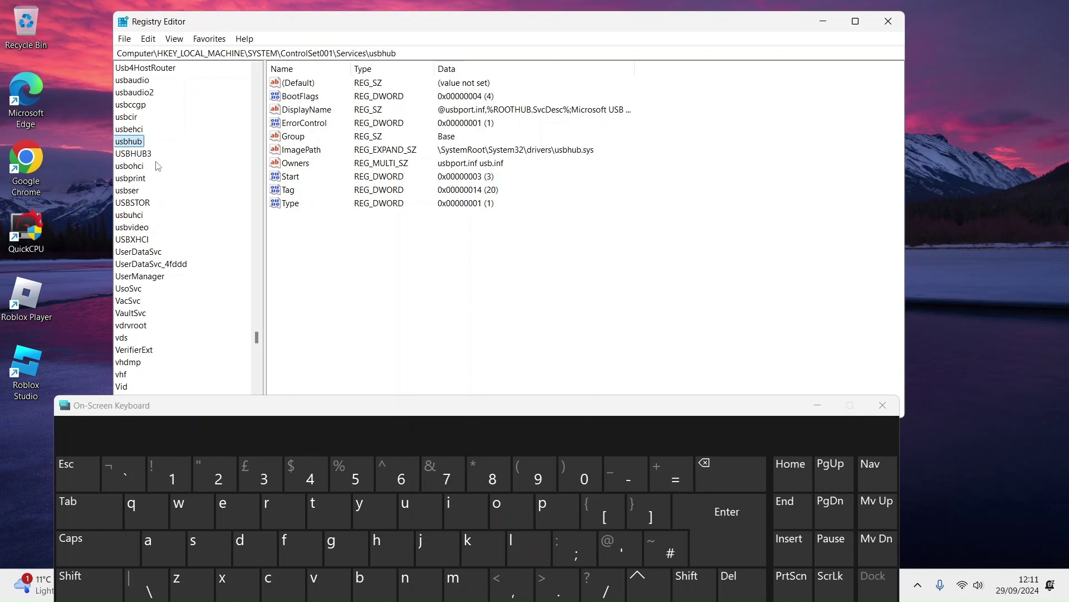
{"action": "left_click", "coordinate": [136, 153]}
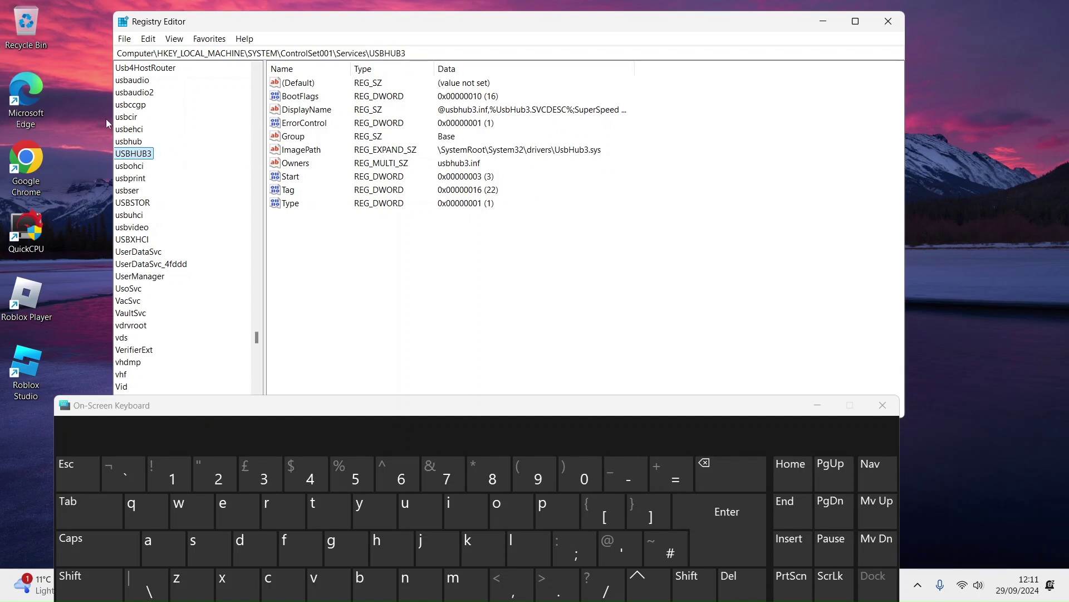
{"action": "scroll", "coordinate": [158, 160], "scroll_direction": "up", "scroll_amount": 3}
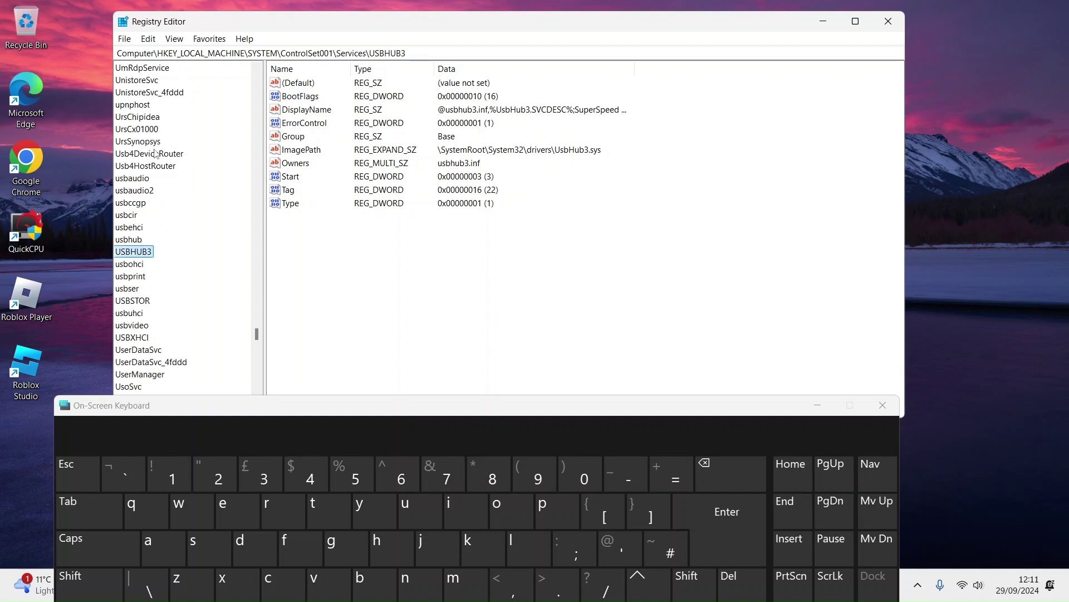
Change Usb4DeviceRouter's Start value to 0.
{"action": "left_click", "coordinate": [160, 155]}
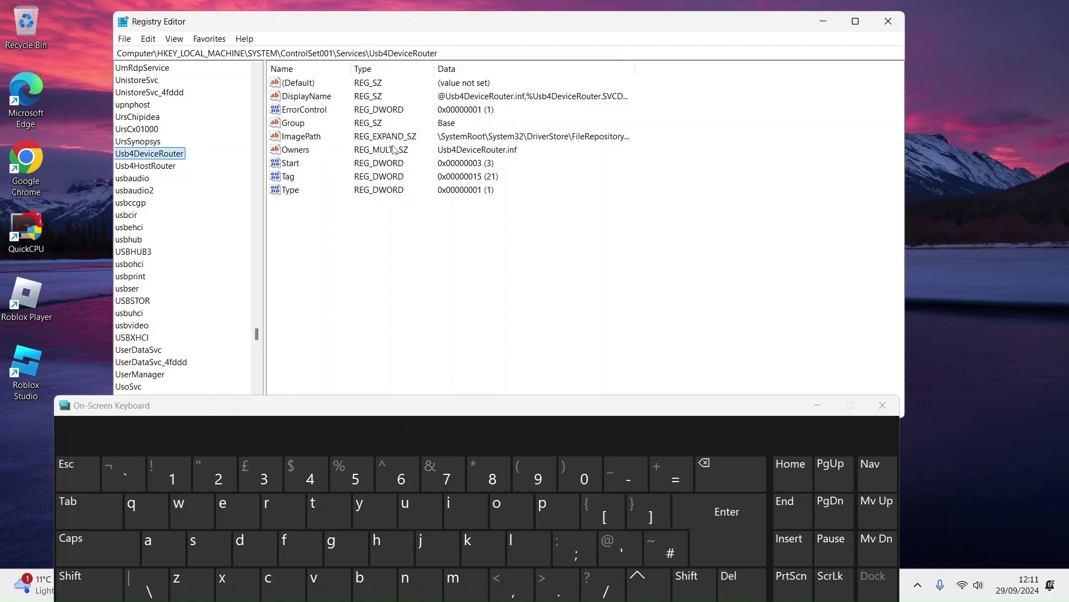
{"action": "left_click", "coordinate": [286, 164]}
{"action": "double_click", "coordinate": [290, 168]}
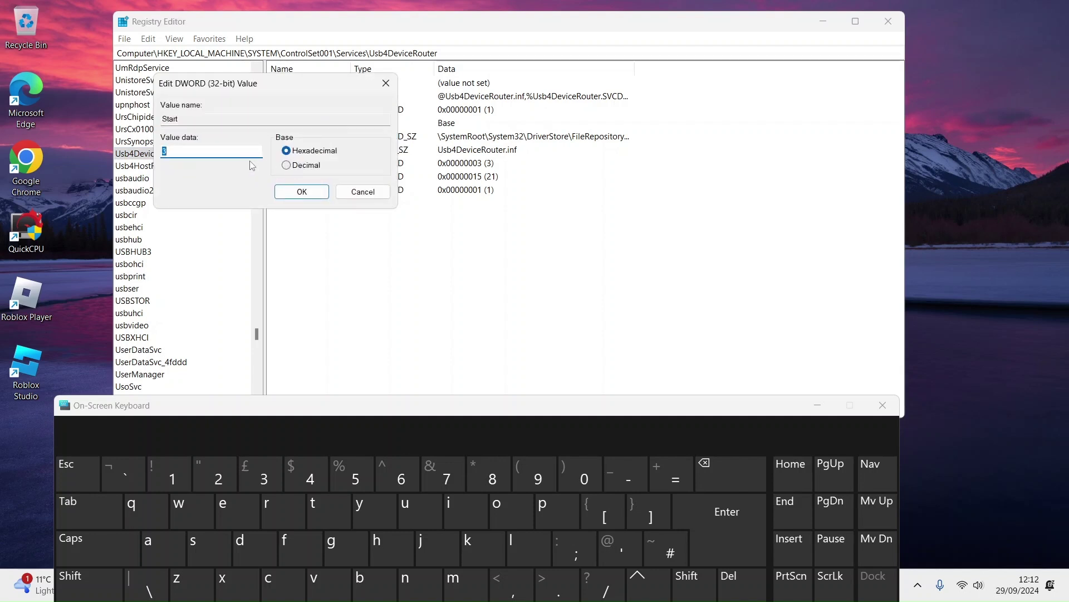
{"action": "type", "text": "0"}
{"action": "key", "text": "Return"}
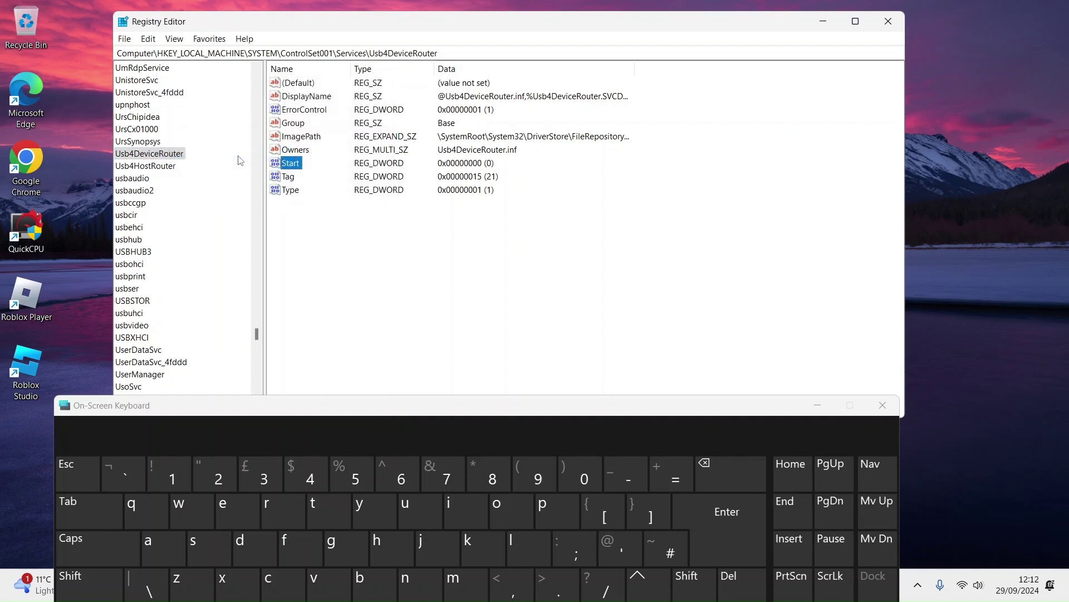
Restore Usb4DeviceRouter's Start to 3 and open Usb4HostRouter's Start value for editing.
{"action": "double_click", "coordinate": [286, 167]}
{"action": "type", "text": "3"}
{"action": "key", "text": "Return"}
{"action": "left_click", "coordinate": [133, 166]}
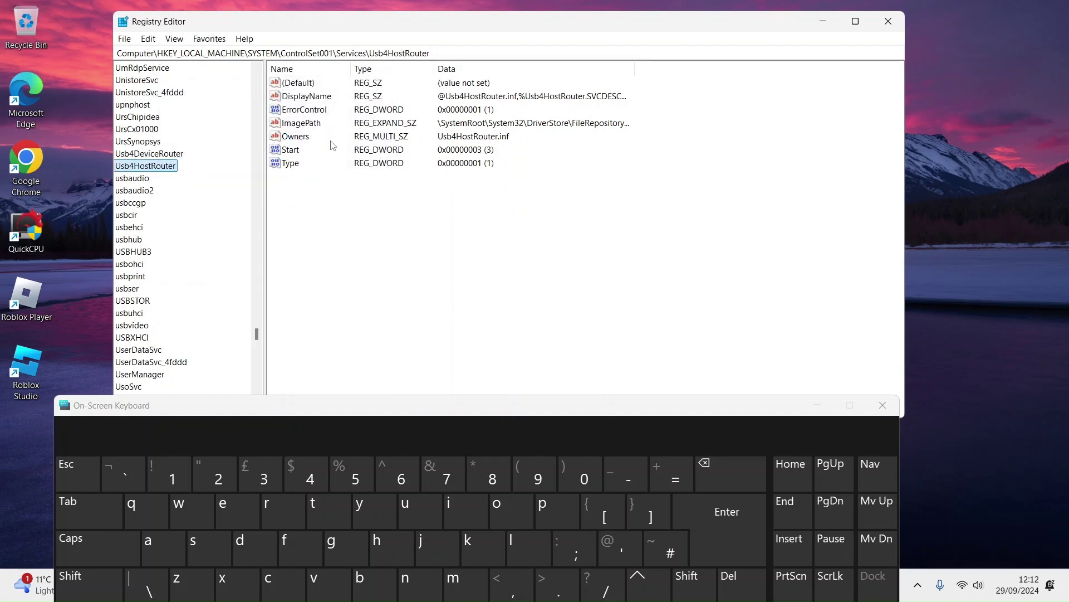
{"action": "double_click", "coordinate": [296, 154]}
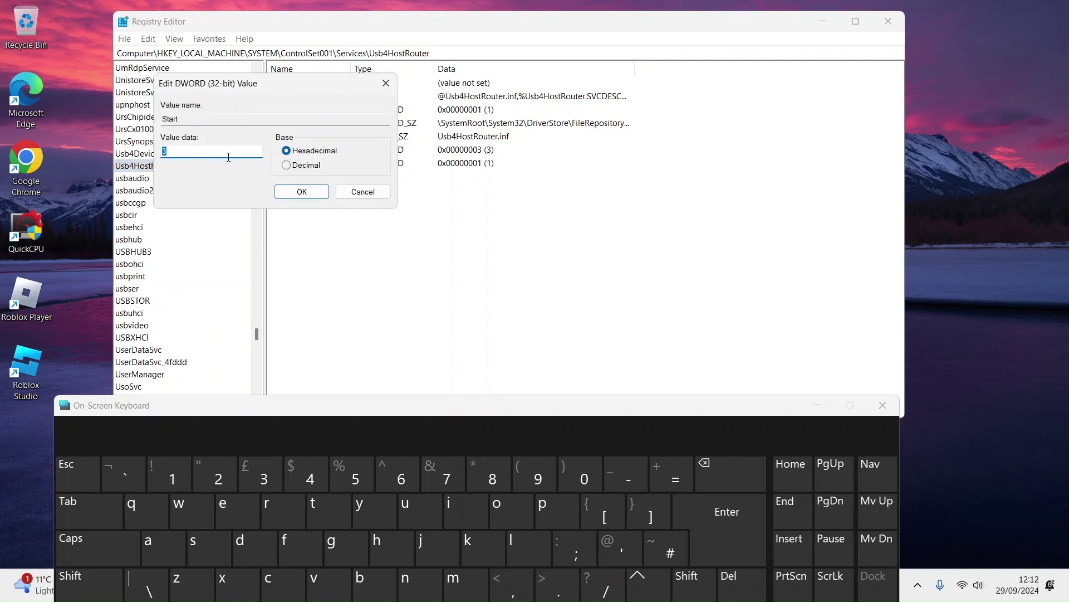
Set Usb4HostRouter's Start to 0, then back to 3.
{"action": "key", "text": "Return"}
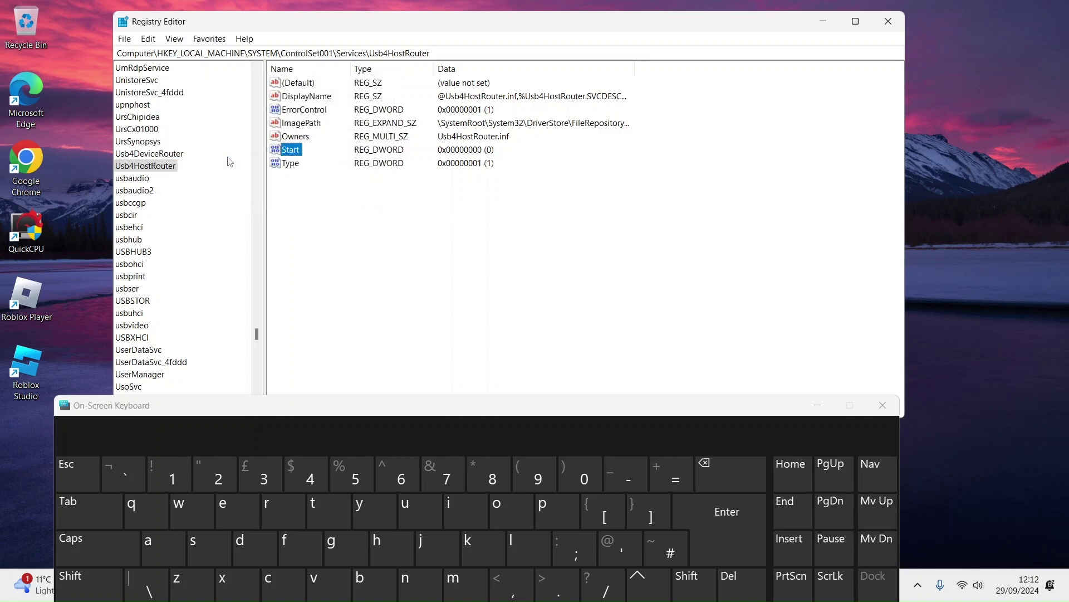
{"action": "double_click", "coordinate": [285, 154]}
{"action": "type", "text": "3"}
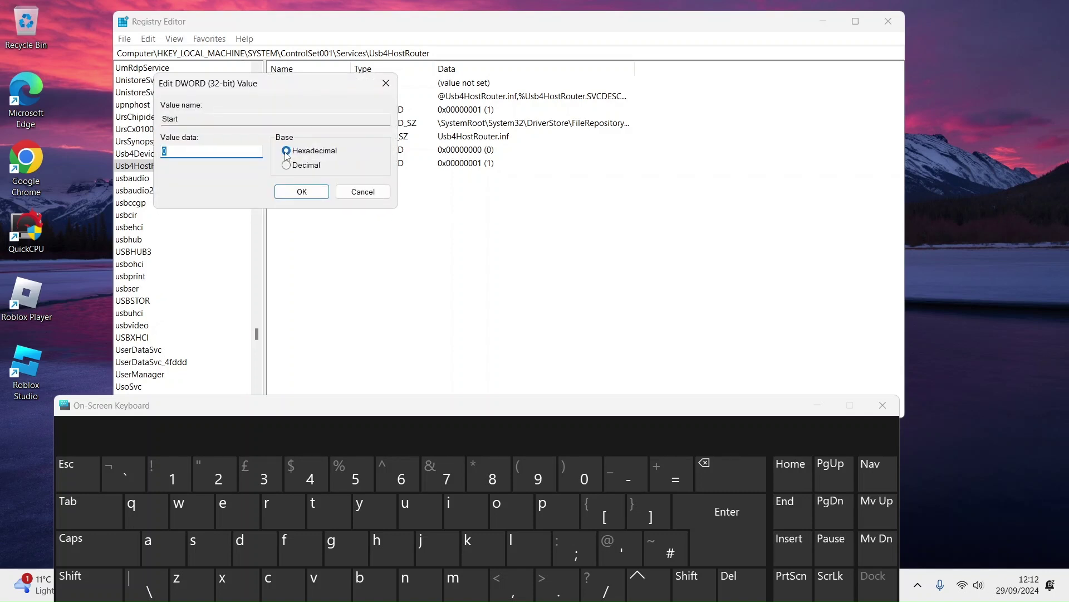
{"action": "key", "text": "Return"}
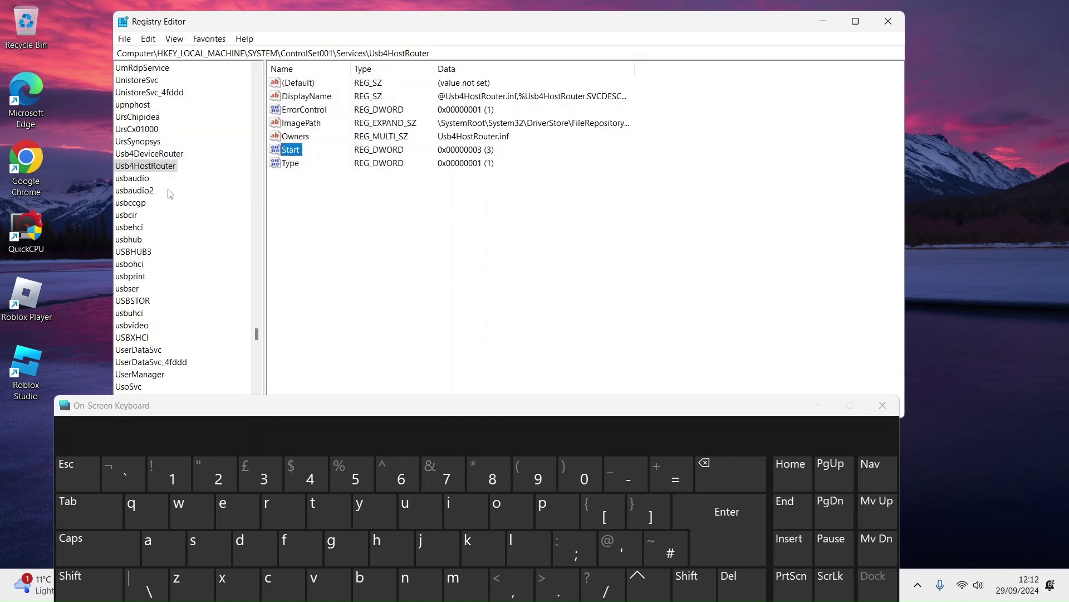
Scroll the Services key tree up toward the kbdclass keyboard service.
{"action": "scroll", "coordinate": [170, 195], "scroll_direction": "up", "scroll_amount": 12}
{"action": "scroll", "coordinate": [178, 204], "scroll_direction": "up", "scroll_amount": 18}
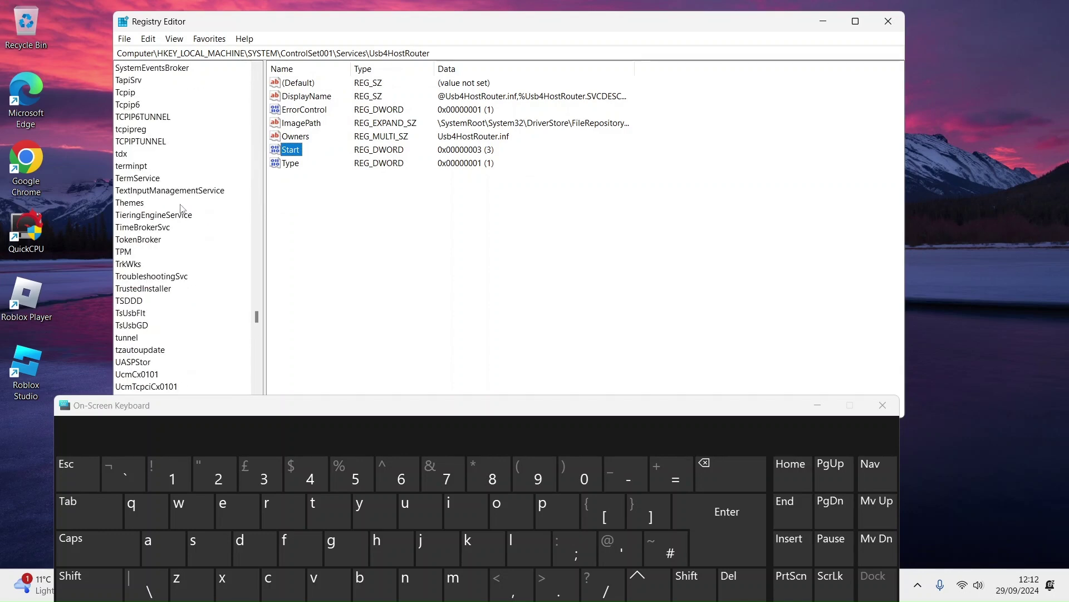
{"action": "scroll", "coordinate": [192, 183], "scroll_direction": "up", "scroll_amount": 8}
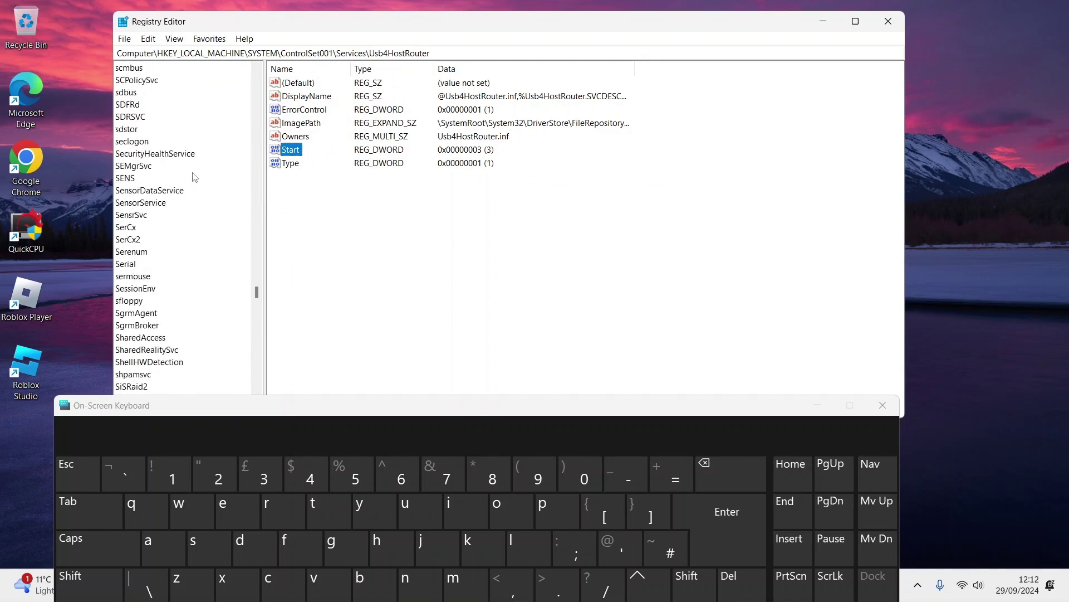
{"action": "scroll", "coordinate": [201, 194], "scroll_direction": "up", "scroll_amount": 7}
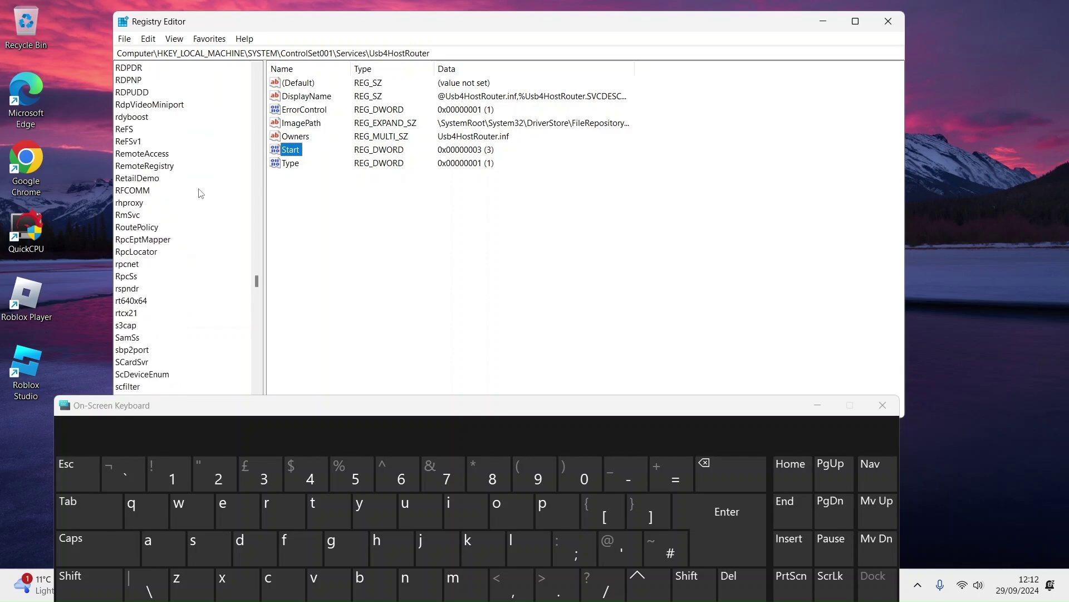
{"action": "scroll", "coordinate": [204, 193], "scroll_direction": "up", "scroll_amount": 10}
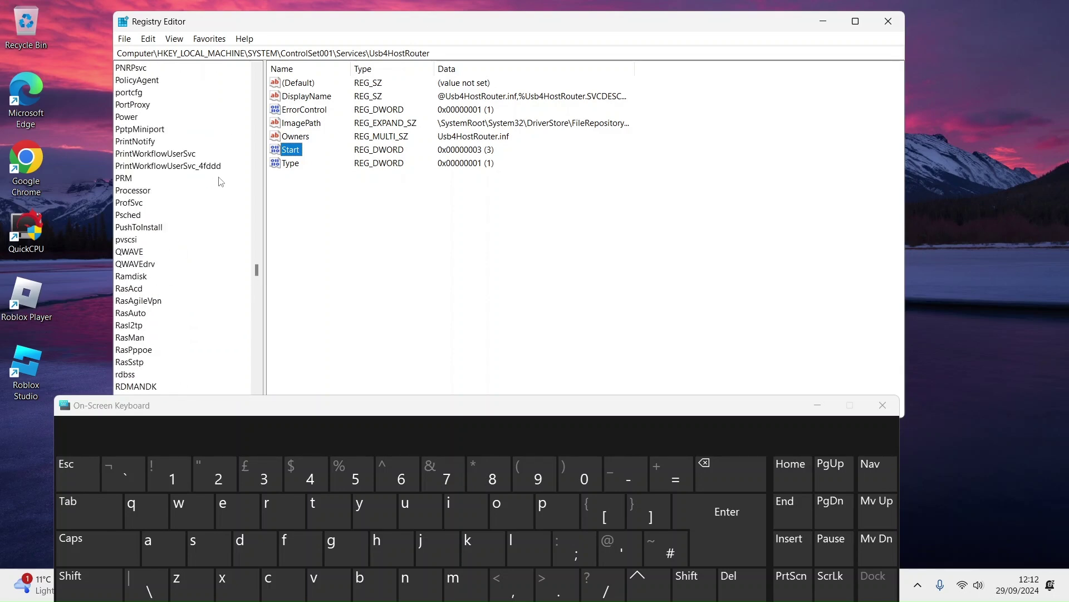
{"action": "scroll", "coordinate": [217, 171], "scroll_direction": "up", "scroll_amount": 9}
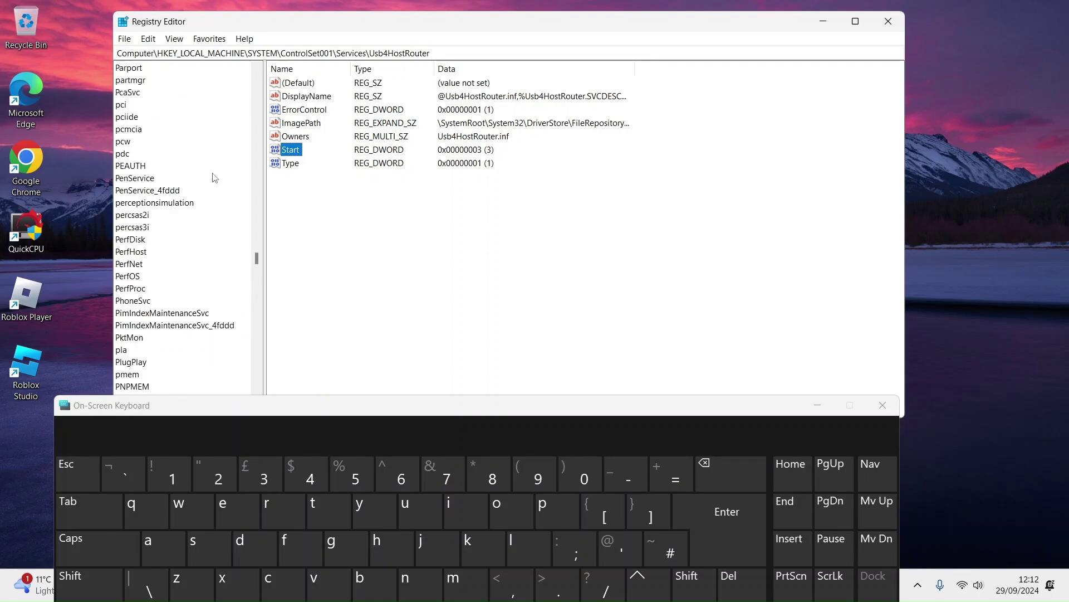
{"action": "scroll", "coordinate": [219, 170], "scroll_direction": "up", "scroll_amount": 5}
{"action": "scroll", "coordinate": [174, 290], "scroll_direction": "down", "scroll_amount": 5}
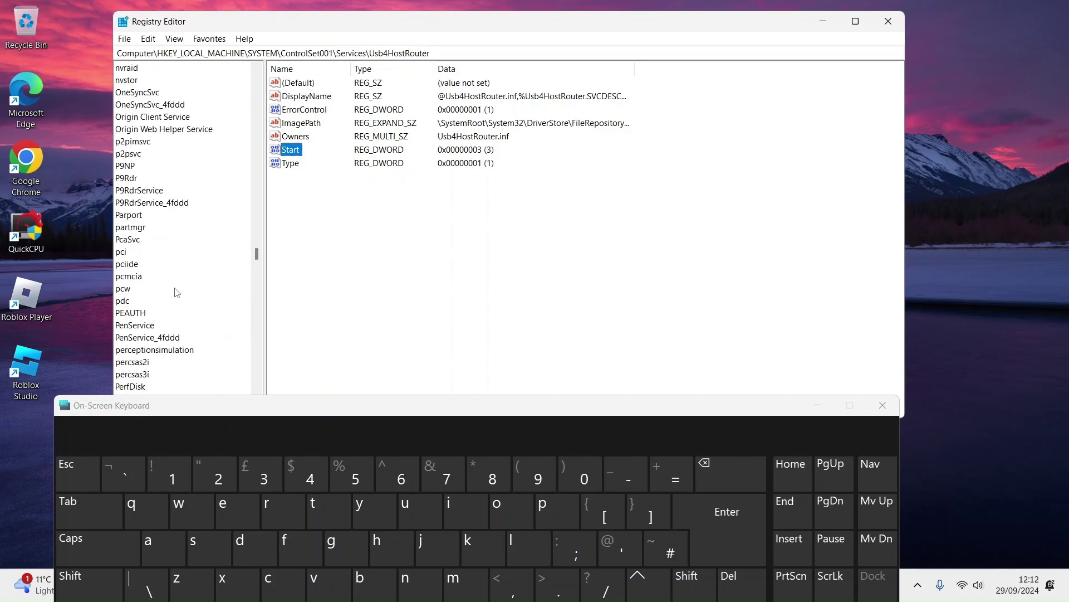
{"action": "scroll", "coordinate": [180, 275], "scroll_direction": "up", "scroll_amount": 20}
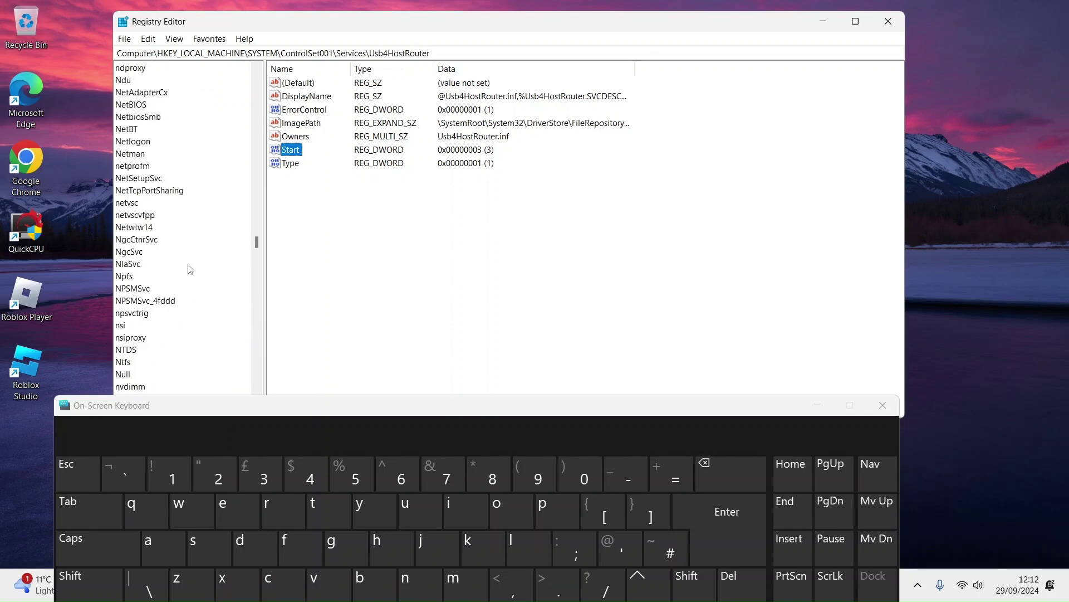
{"action": "scroll", "coordinate": [190, 259], "scroll_direction": "up", "scroll_amount": 11}
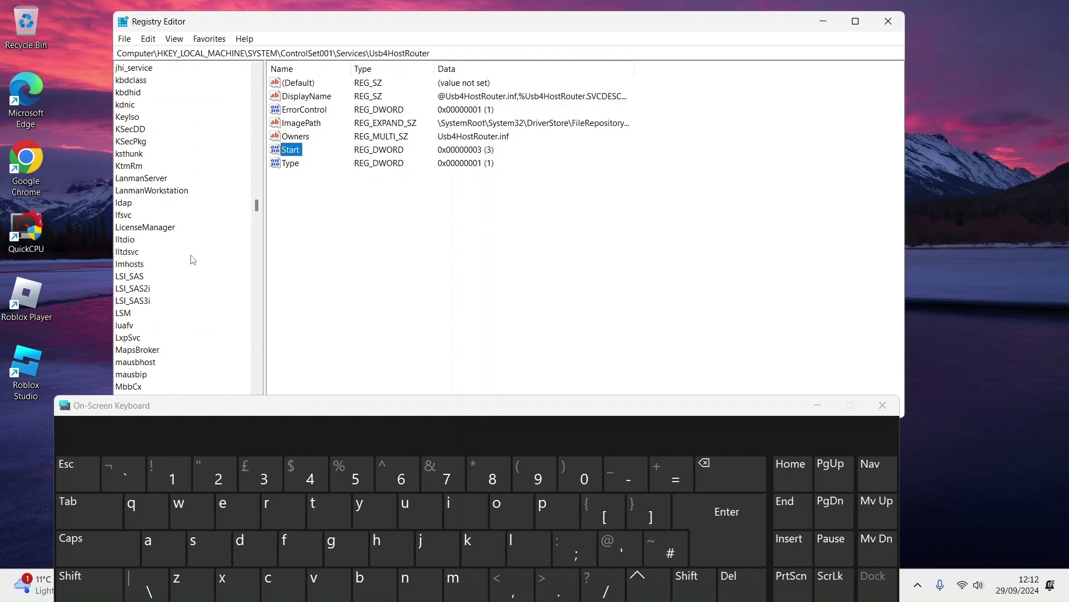
View the kbdclass, kbdhid and kdnic service keys' Start values.
{"action": "left_click", "coordinate": [131, 80]}
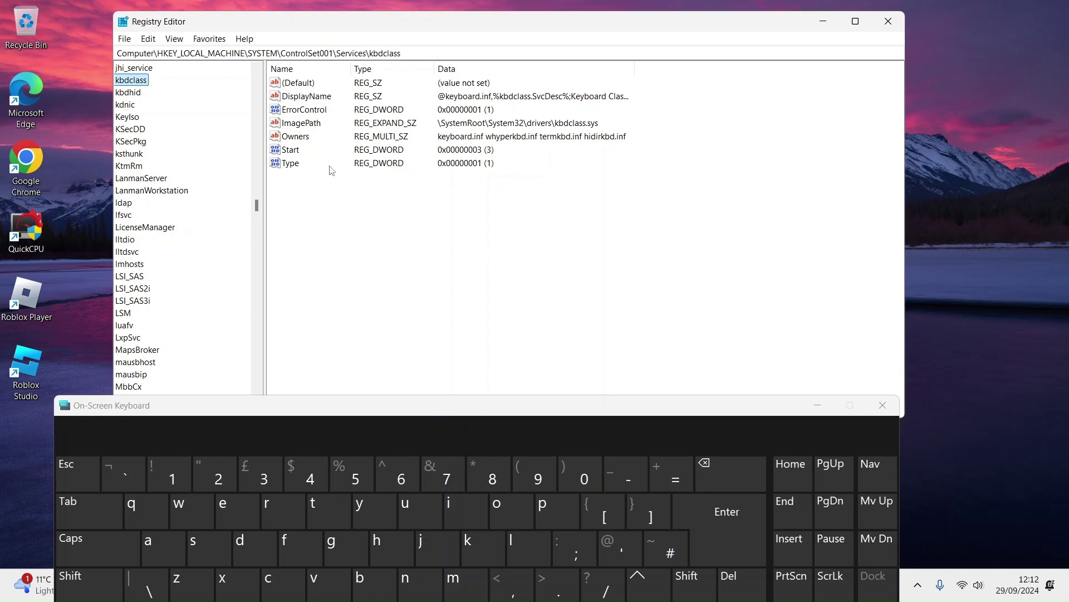
{"action": "left_click", "coordinate": [134, 92]}
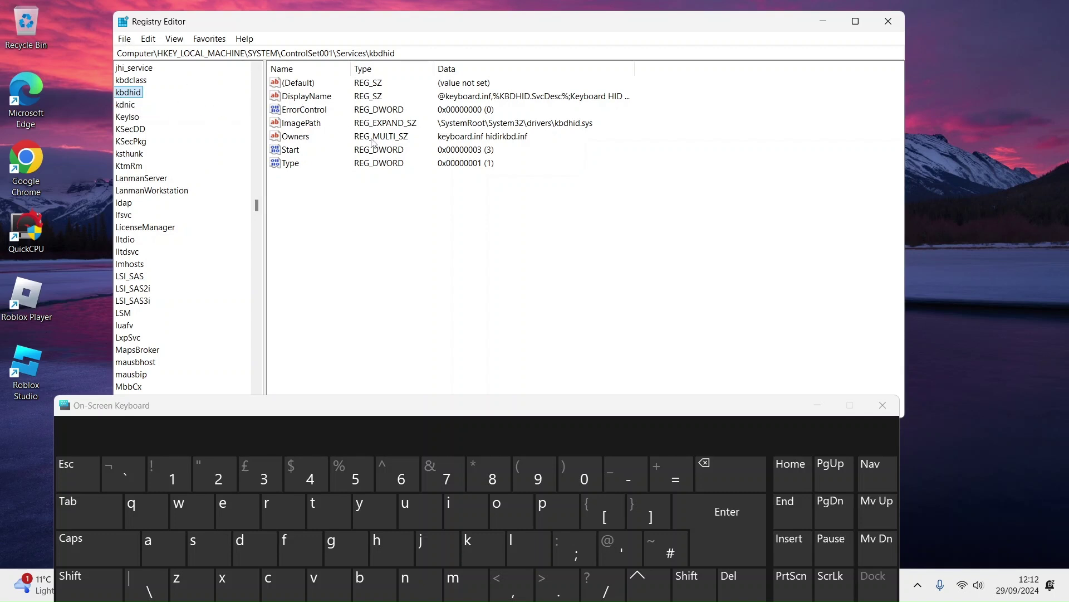
{"action": "left_click", "coordinate": [124, 106]}
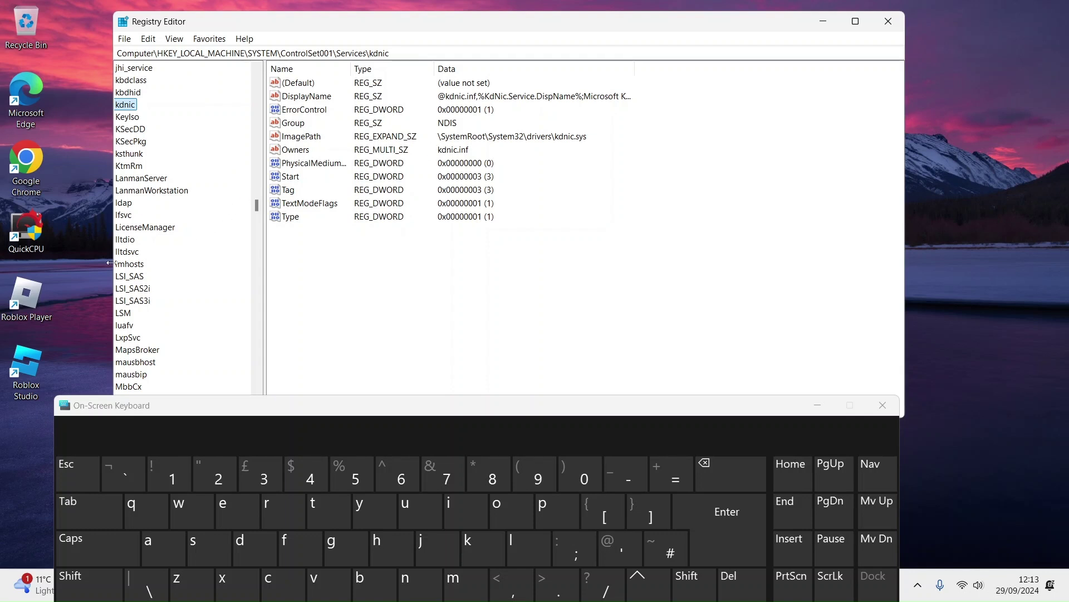
{"action": "scroll", "coordinate": [179, 212], "scroll_direction": "down", "scroll_amount": 4}
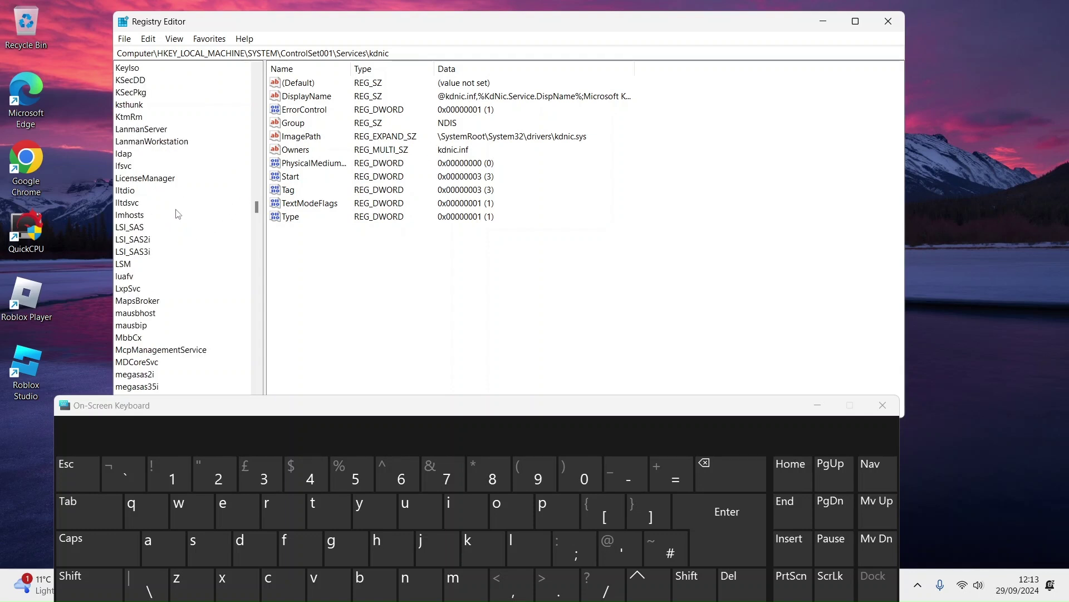
{"action": "scroll", "coordinate": [176, 200], "scroll_direction": "down", "scroll_amount": 4}
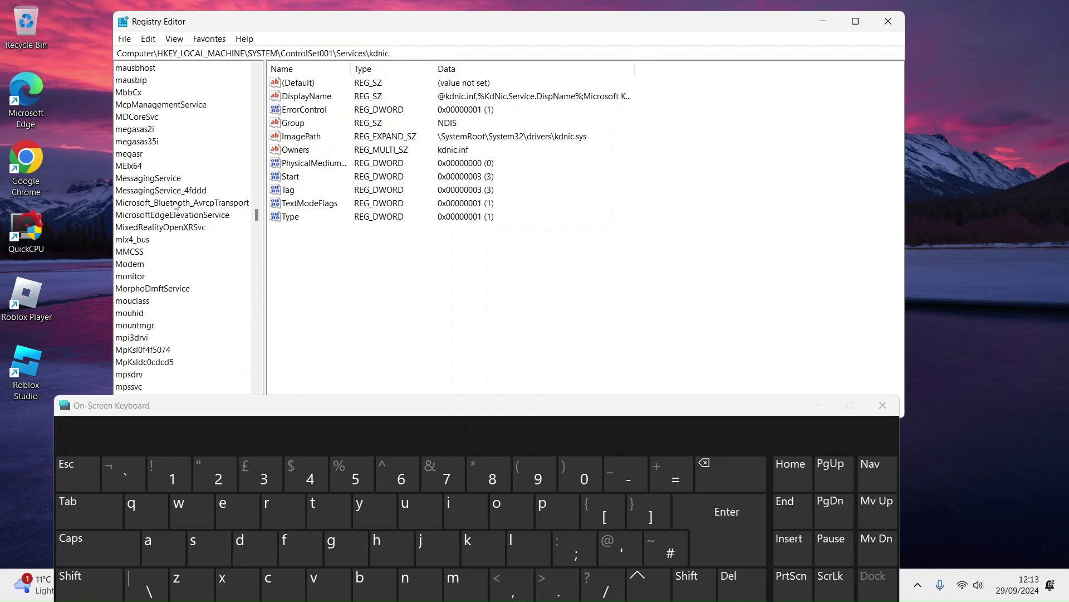
{"action": "scroll", "coordinate": [174, 232], "scroll_direction": "up", "scroll_amount": 18}
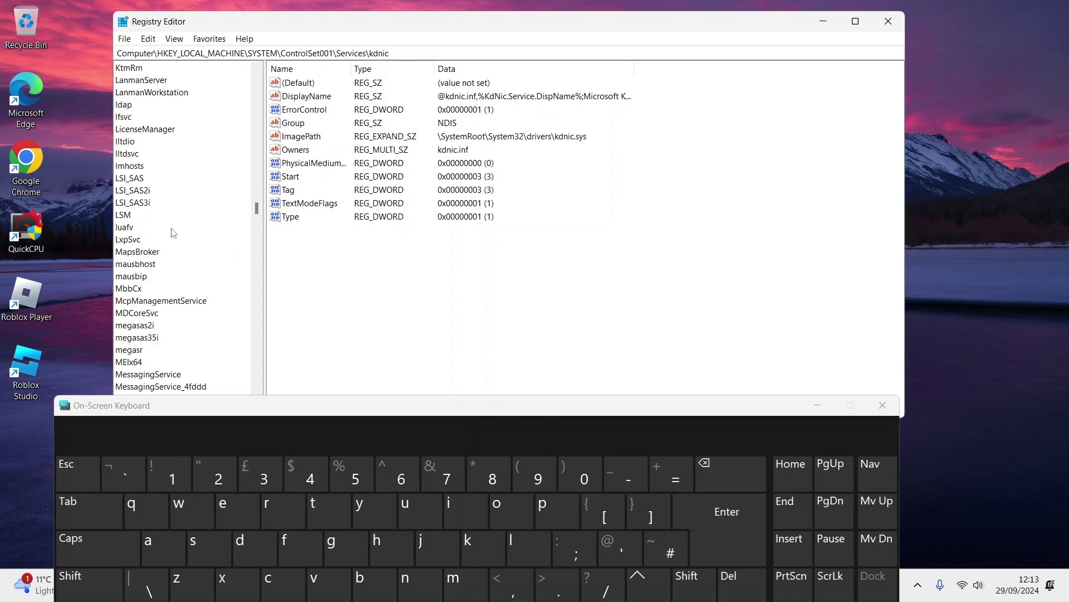
{"action": "scroll", "coordinate": [174, 233], "scroll_direction": "up", "scroll_amount": 5}
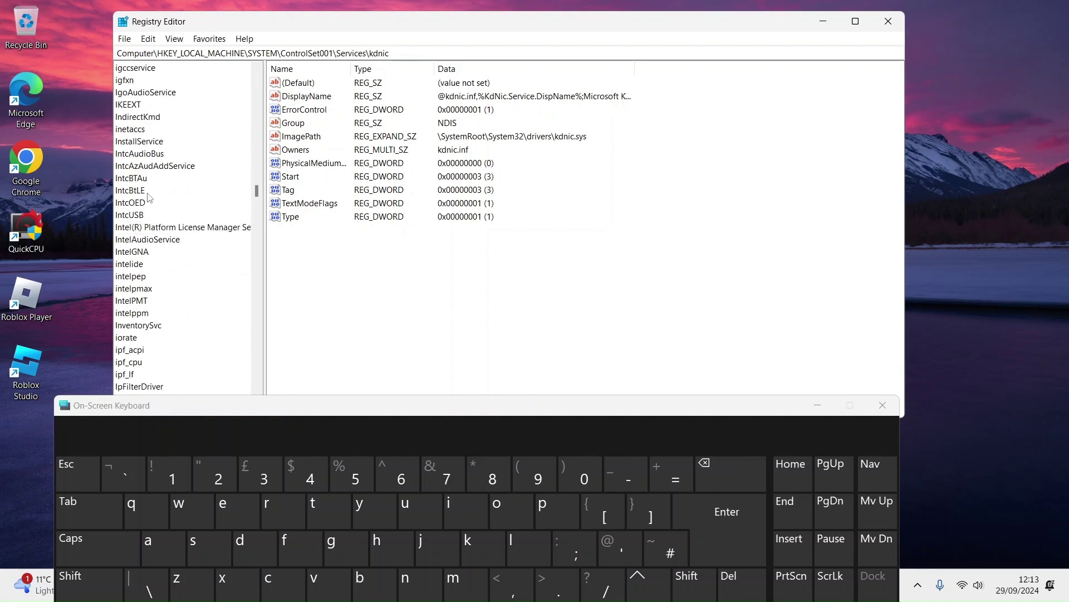
Check the IntcUSB and ibtusb service keys, both with Start value 3.
{"action": "left_click", "coordinate": [134, 216]}
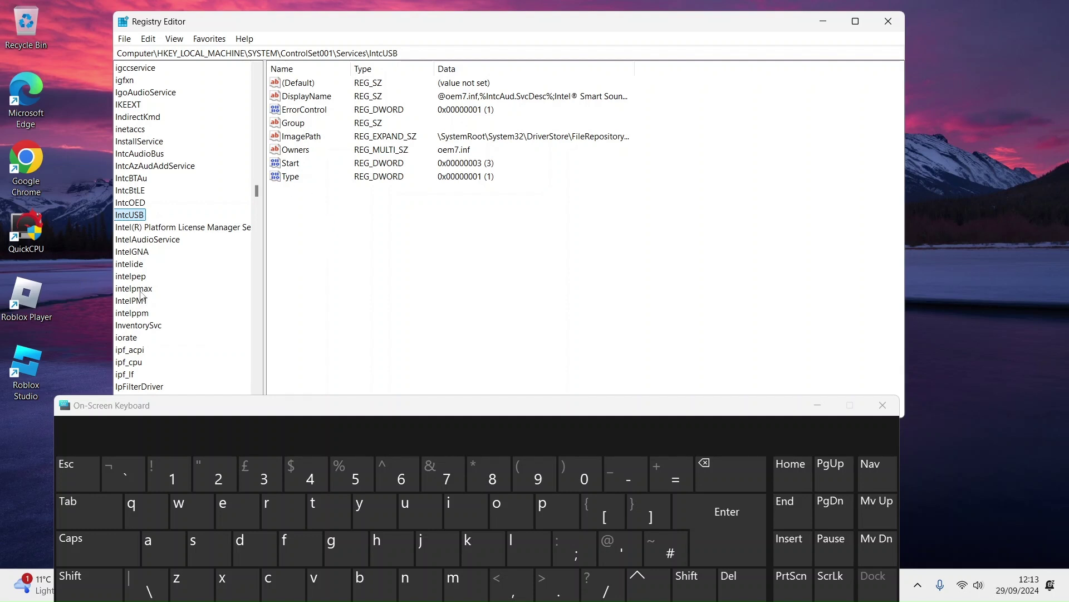
{"action": "scroll", "coordinate": [144, 294], "scroll_direction": "up", "scroll_amount": 5}
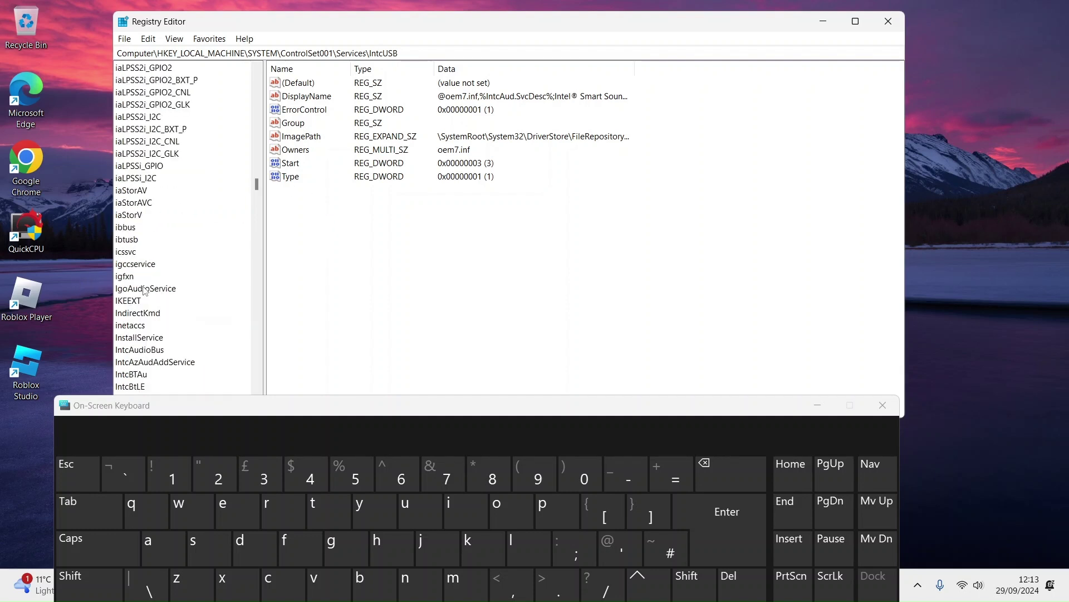
{"action": "left_click", "coordinate": [127, 242]}
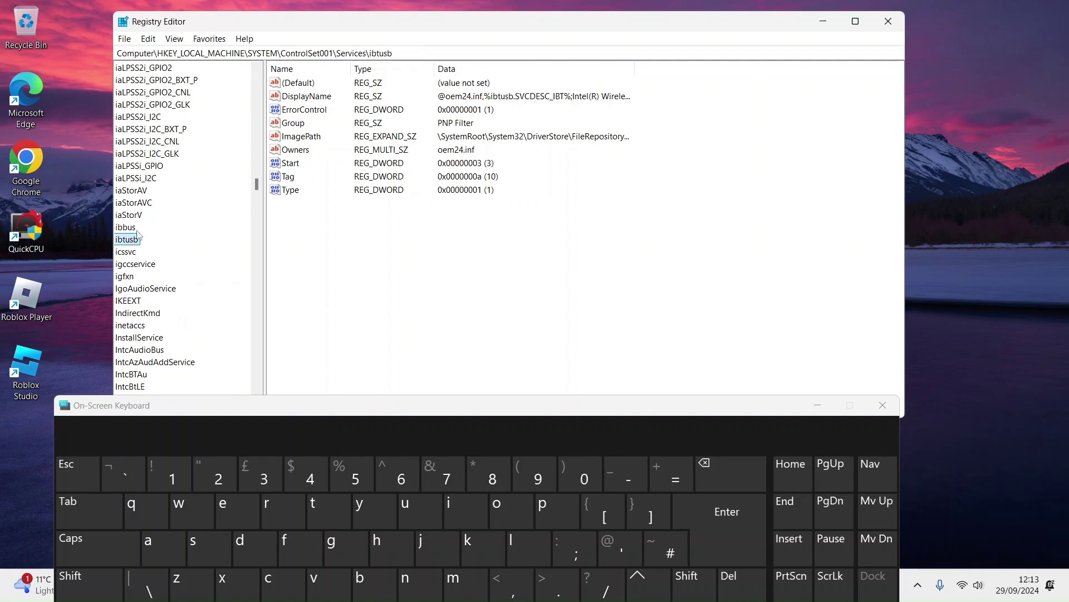
{"action": "scroll", "coordinate": [138, 222], "scroll_direction": "up", "scroll_amount": 3}
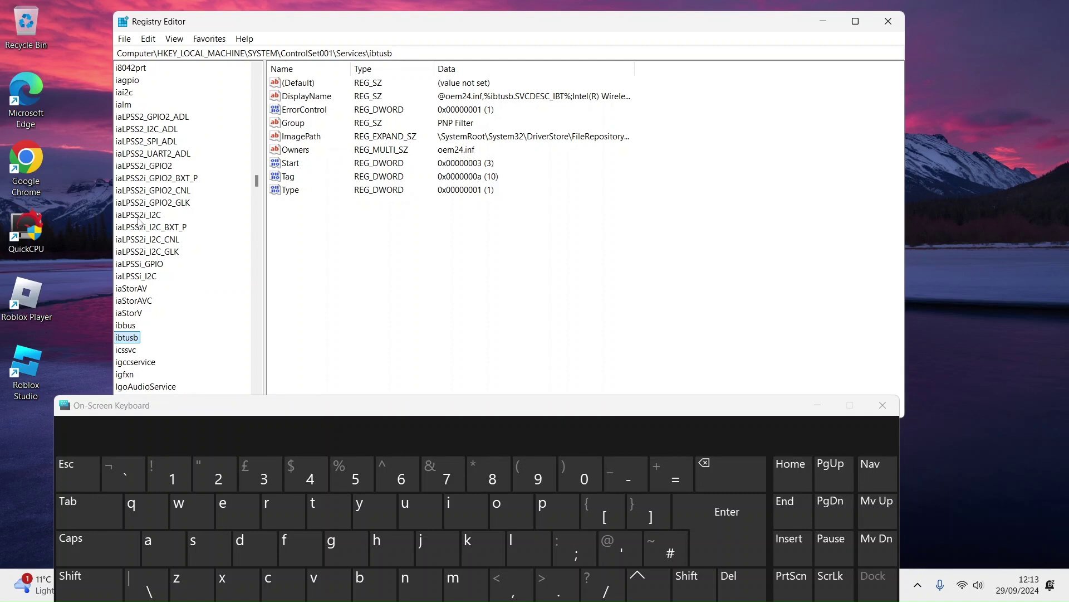
{"action": "scroll", "coordinate": [139, 222], "scroll_direction": "up", "scroll_amount": 3}
{"action": "scroll", "coordinate": [138, 222], "scroll_direction": "up", "scroll_amount": 6}
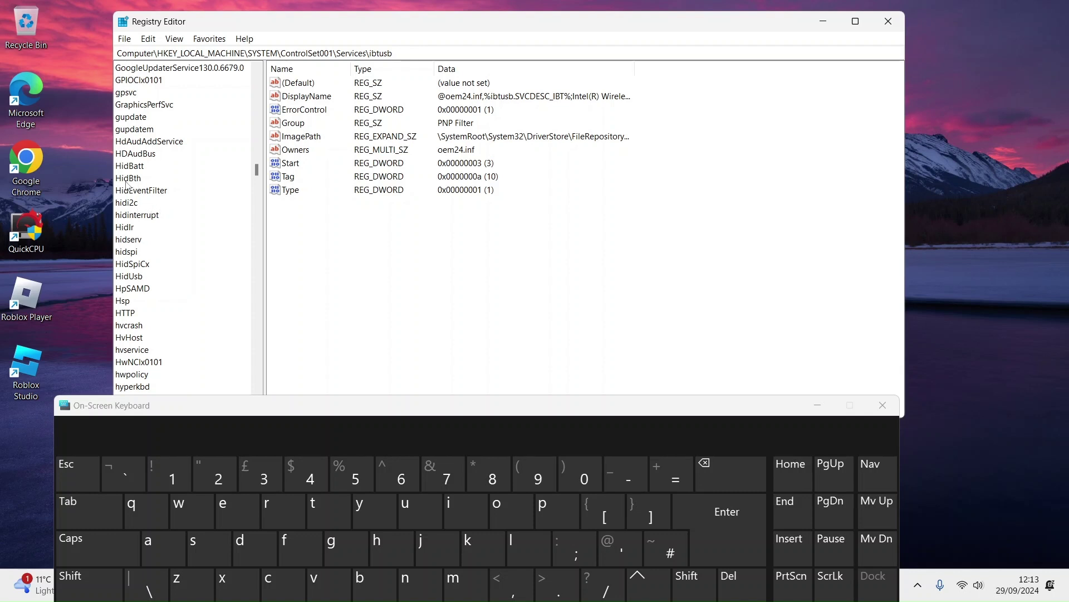
Check the HidIr, hidserv and hidspi service keys, confirming hidspi's Start value is 3.
{"action": "left_click", "coordinate": [131, 220]}
{"action": "left_click", "coordinate": [132, 227]}
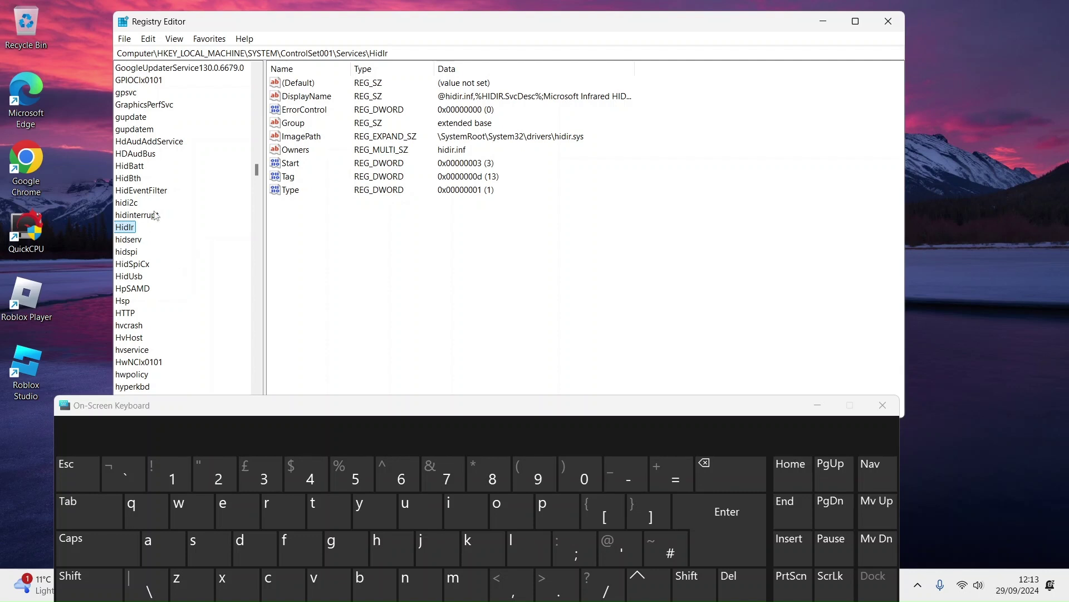
{"action": "left_click", "coordinate": [127, 240]}
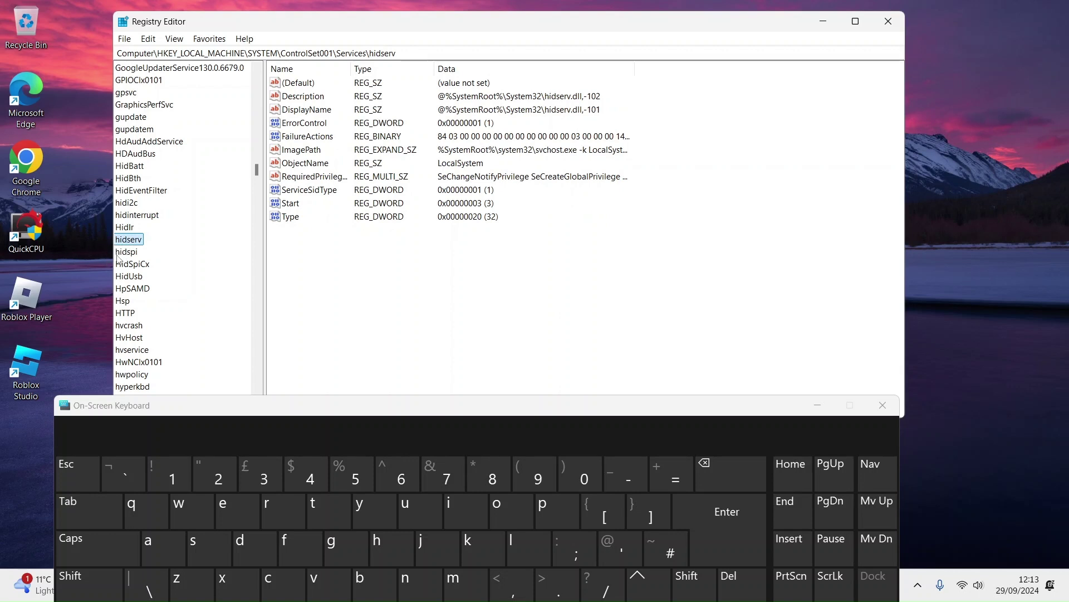
{"action": "left_click", "coordinate": [124, 252]}
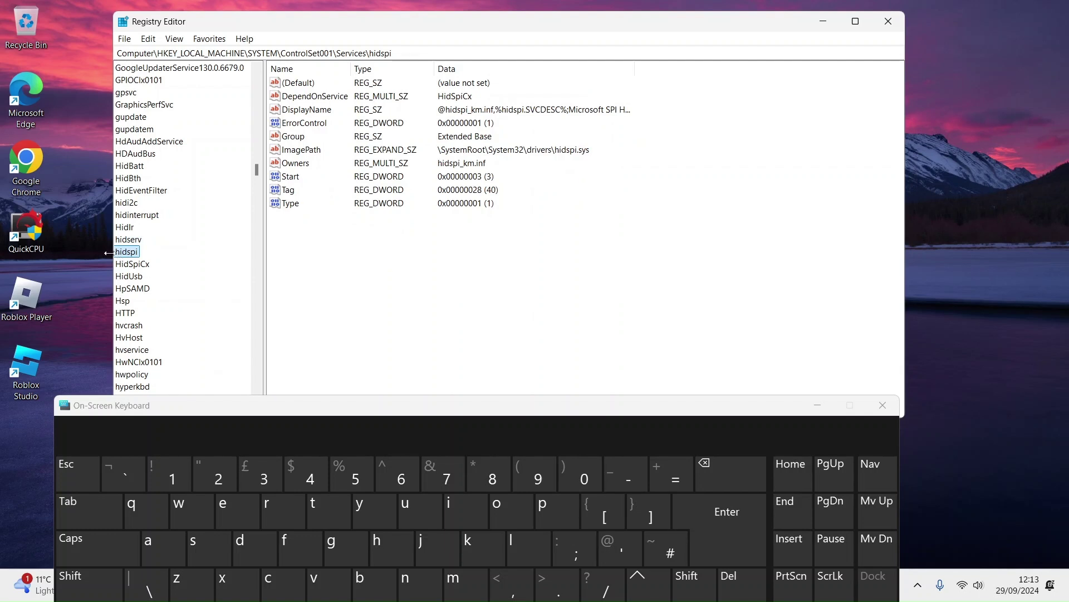
{"action": "scroll", "coordinate": [164, 249], "scroll_direction": "up", "scroll_amount": 5}
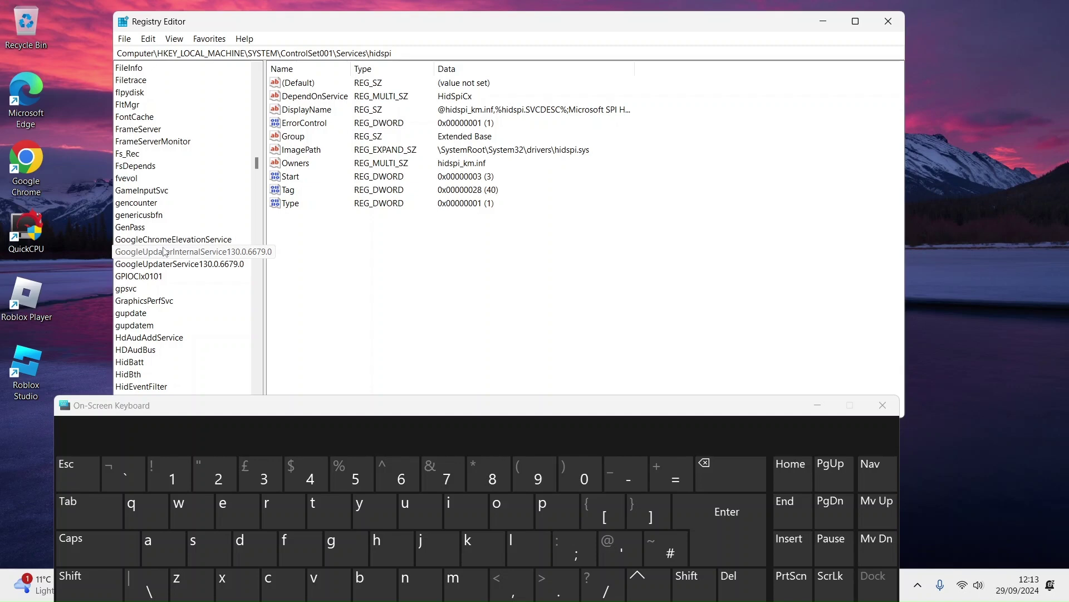
{"action": "scroll", "coordinate": [164, 251], "scroll_direction": "up", "scroll_amount": 20}
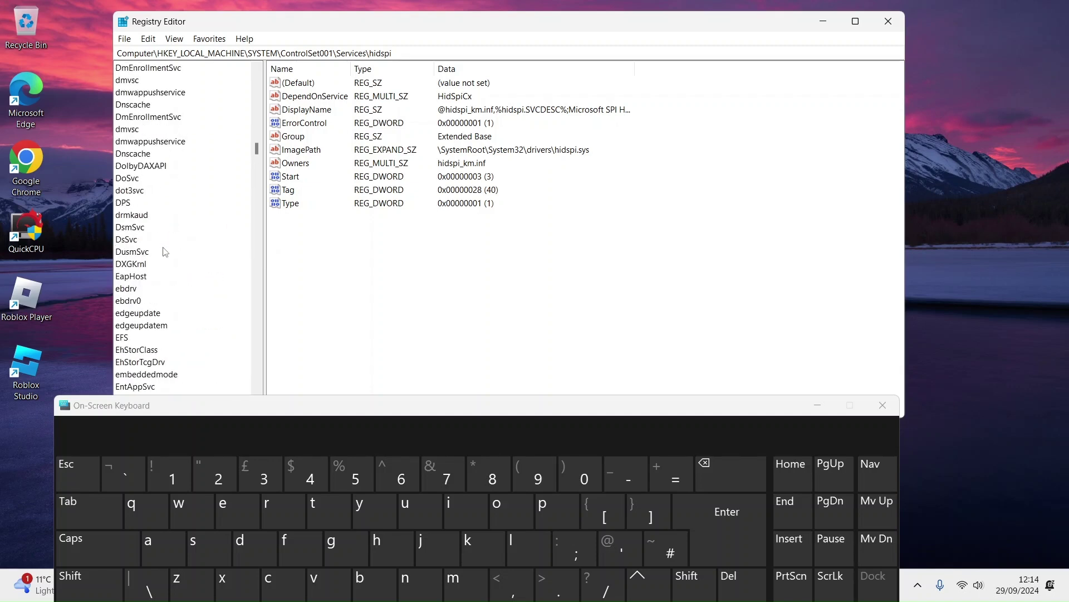
{"action": "scroll", "coordinate": [165, 252], "scroll_direction": "up", "scroll_amount": 15}
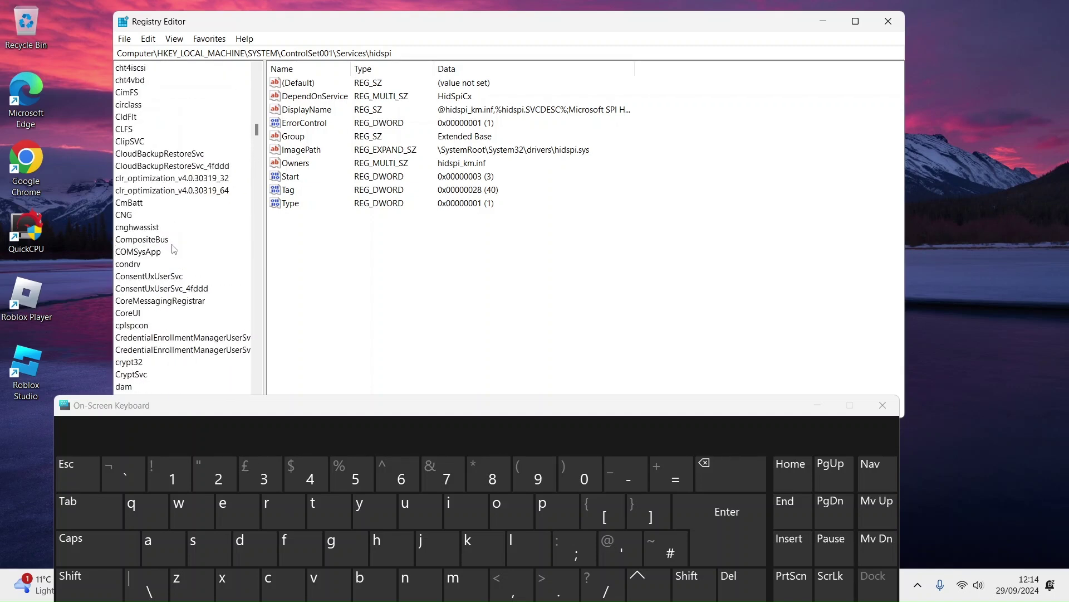
{"action": "scroll", "coordinate": [162, 245], "scroll_direction": "up", "scroll_amount": 10}
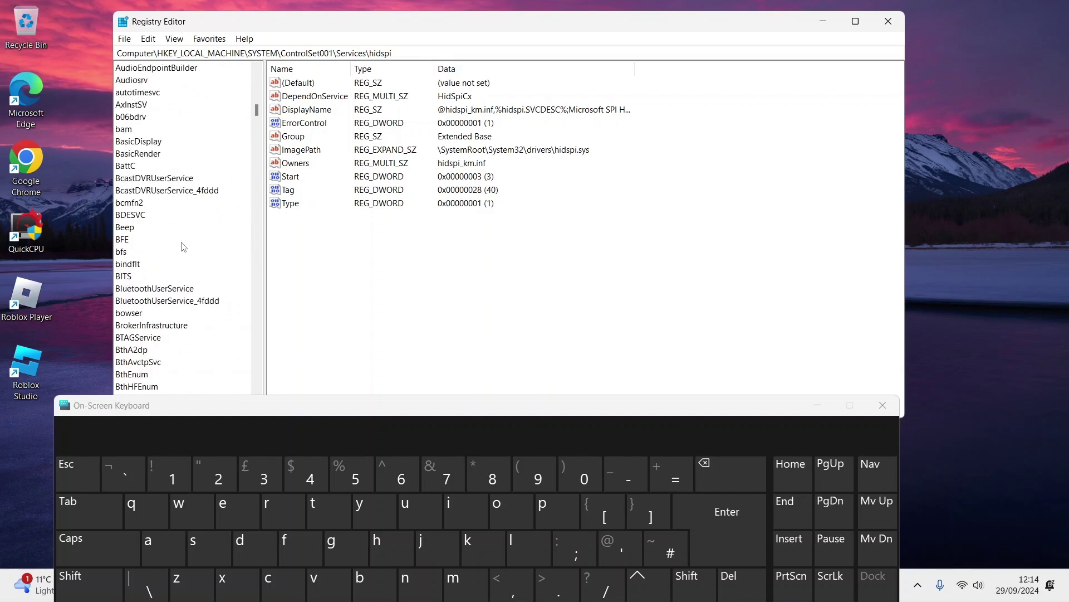
{"action": "scroll", "coordinate": [171, 254], "scroll_direction": "down", "scroll_amount": 4}
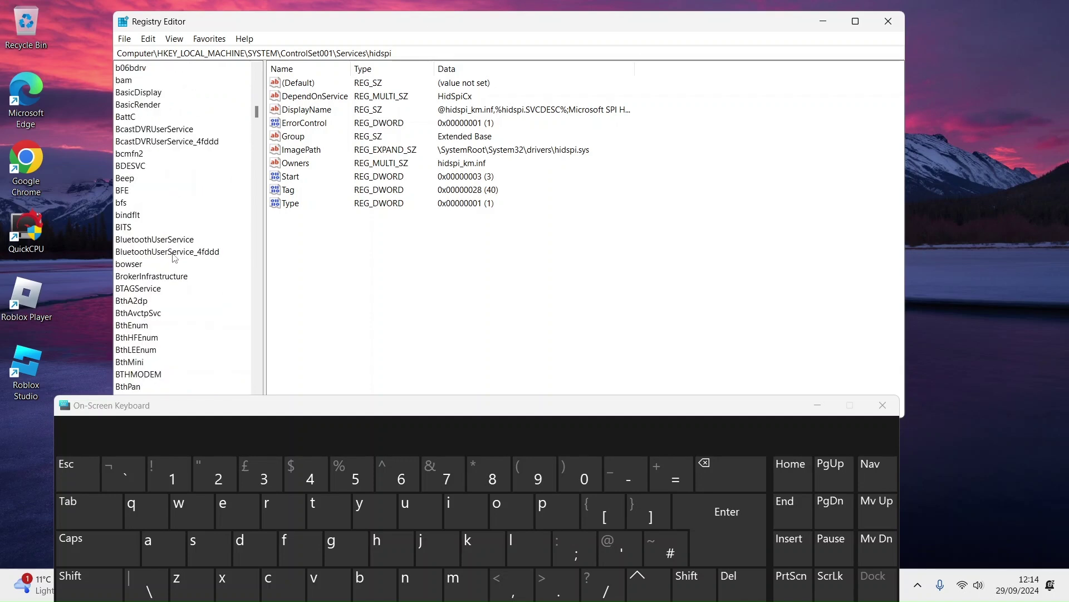
{"action": "scroll", "coordinate": [176, 257], "scroll_direction": "down", "scroll_amount": 4}
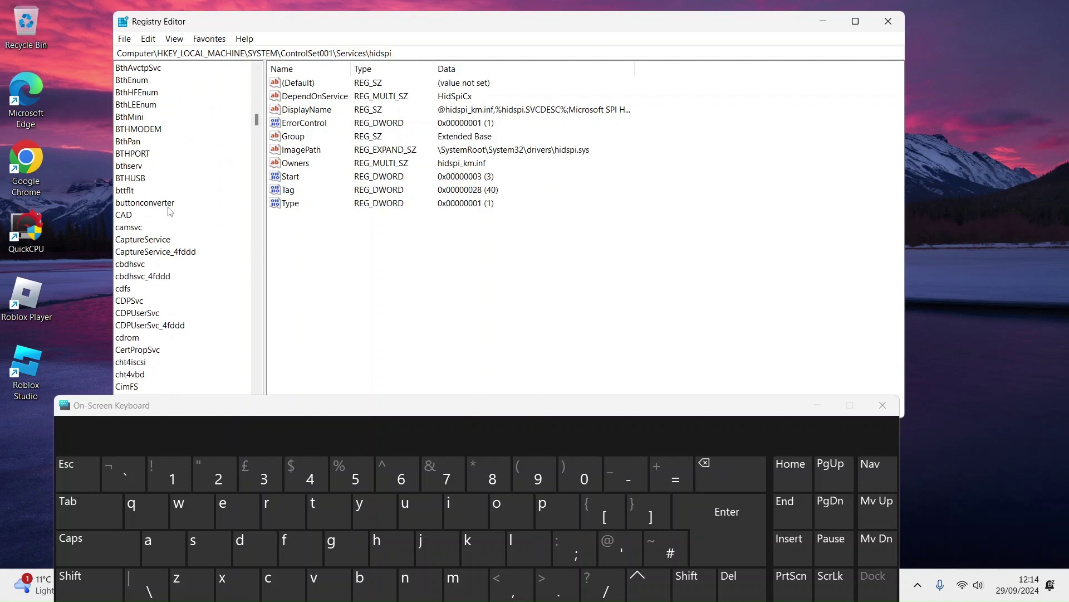
Review the BTHUSB, BluetoothUserService and BluetoothUserService_4fddd service keys.
{"action": "left_click", "coordinate": [132, 178]}
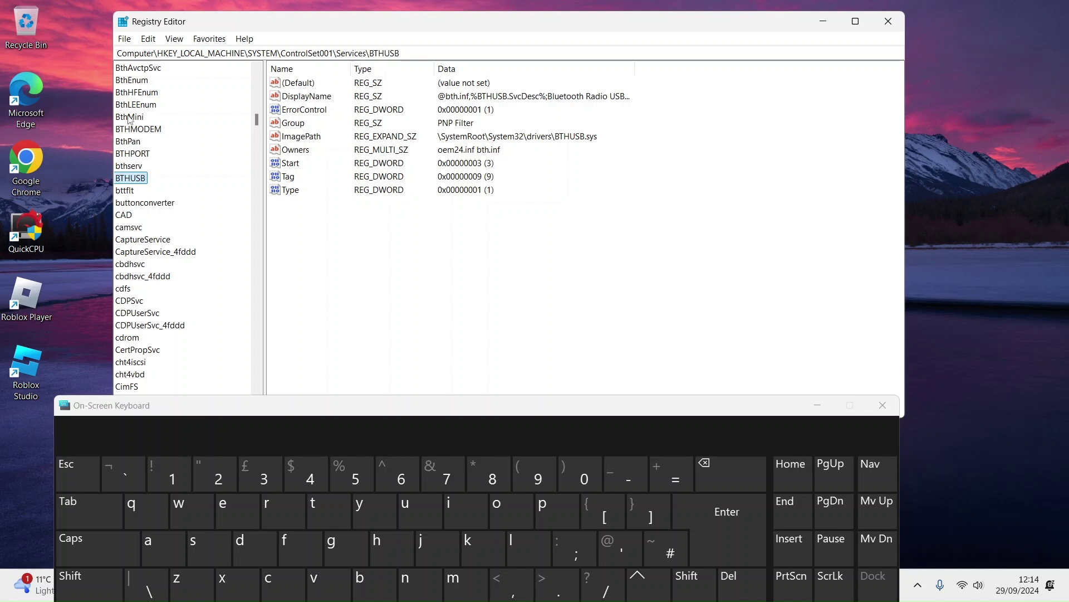
{"action": "scroll", "coordinate": [137, 134], "scroll_direction": "up", "scroll_amount": 3}
{"action": "scroll", "coordinate": [137, 133], "scroll_direction": "up", "scroll_amount": 2}
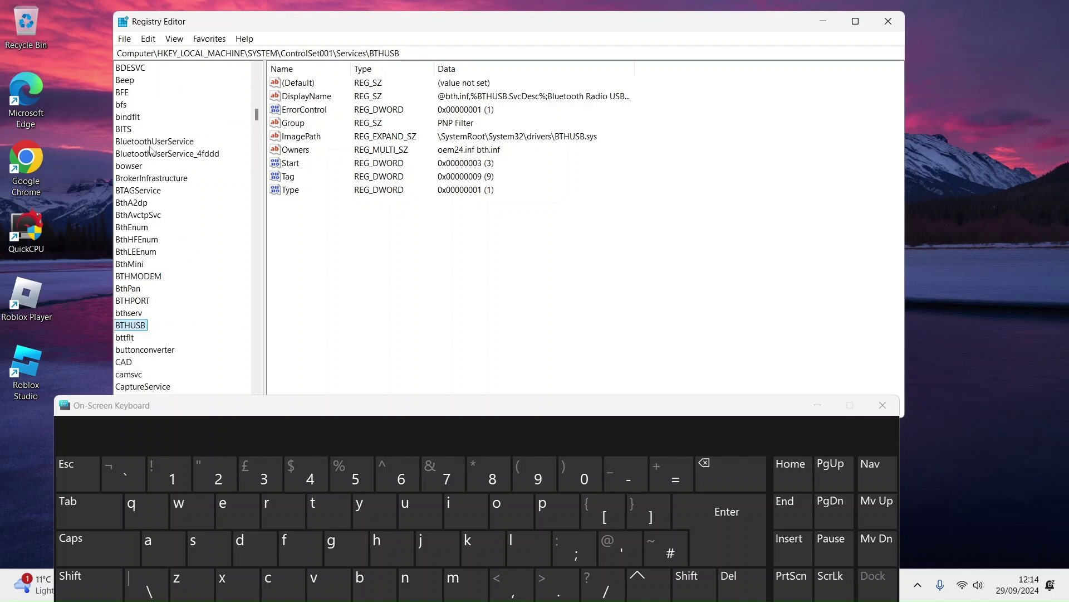
{"action": "left_click", "coordinate": [155, 142]}
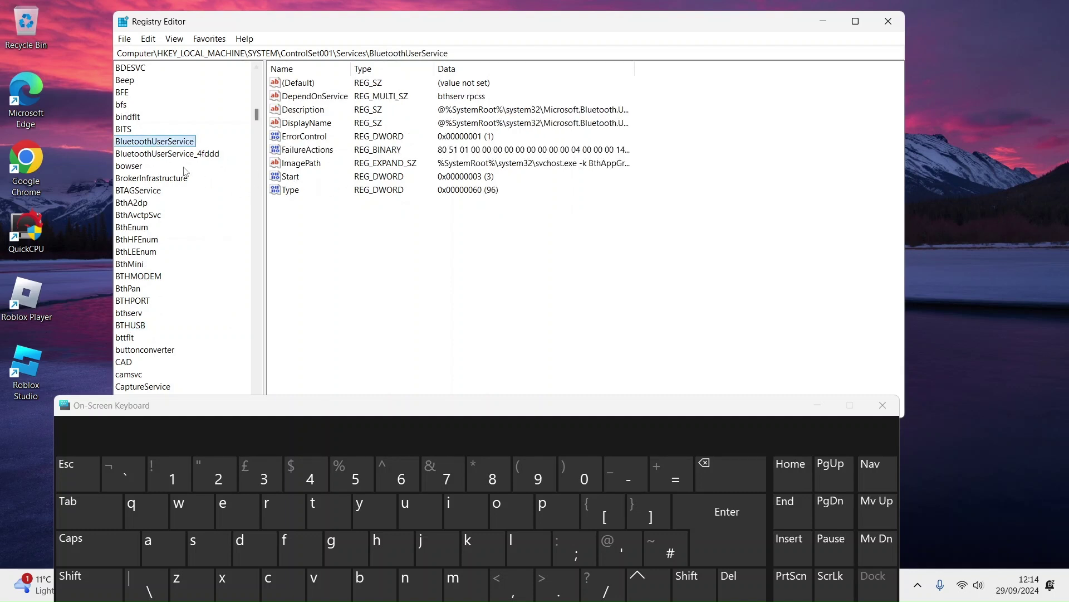
{"action": "left_click", "coordinate": [169, 155]}
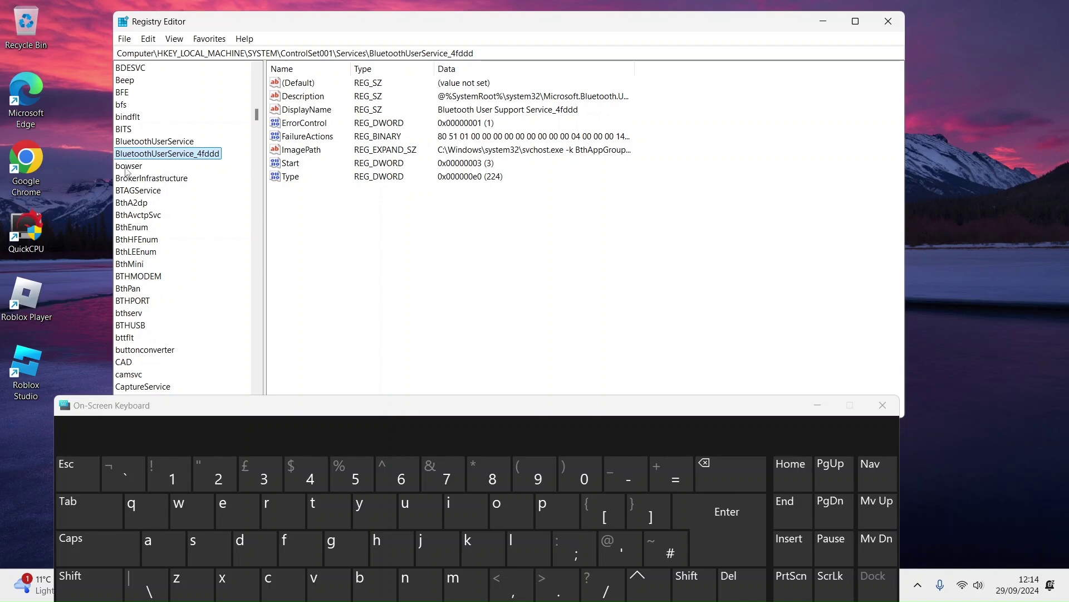
Look over BluetoothUserService_4fddd's values, then close Registry Editor.
{"action": "scroll", "coordinate": [144, 179], "scroll_direction": "down", "scroll_amount": 5}
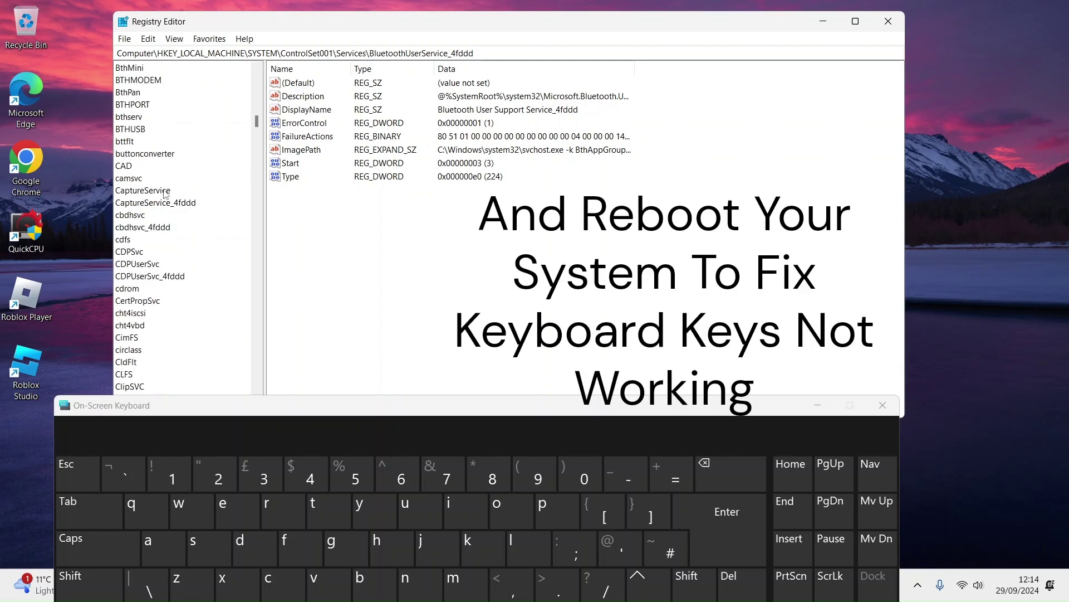
{"action": "scroll", "coordinate": [161, 202], "scroll_direction": "down", "scroll_amount": 1}
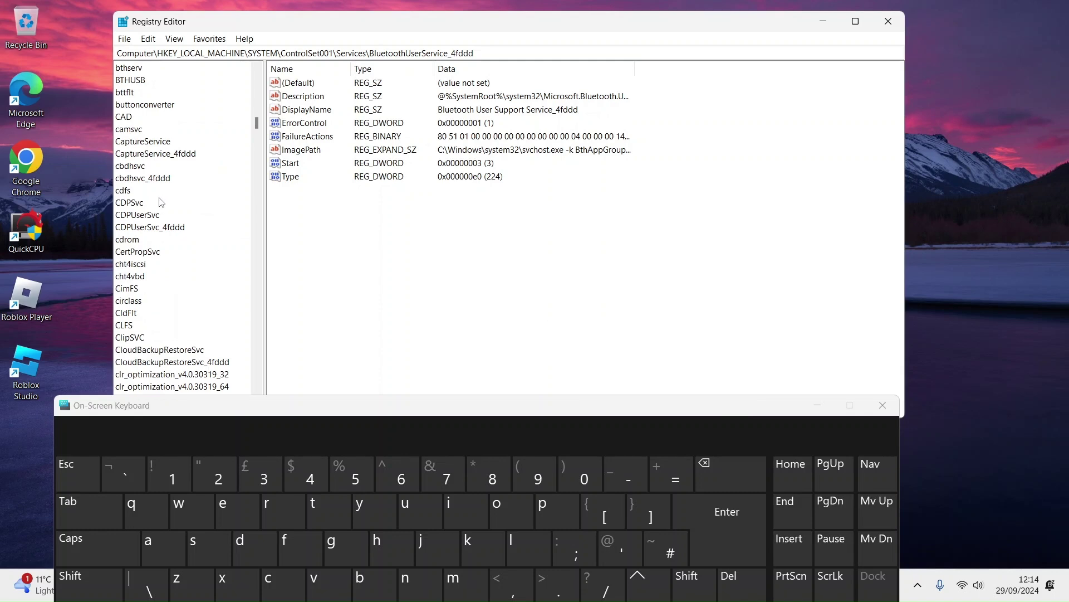
{"action": "scroll", "coordinate": [137, 170], "scroll_direction": "down", "scroll_amount": 5}
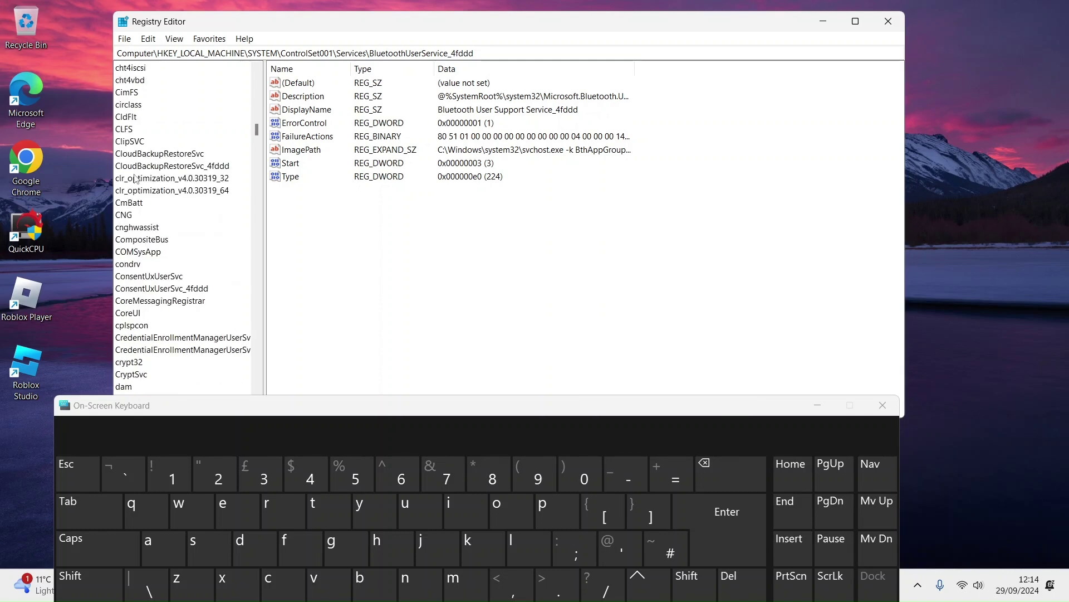
{"action": "scroll", "coordinate": [135, 179], "scroll_direction": "down", "scroll_amount": 4}
{"action": "scroll", "coordinate": [146, 163], "scroll_direction": "up", "scroll_amount": 20}
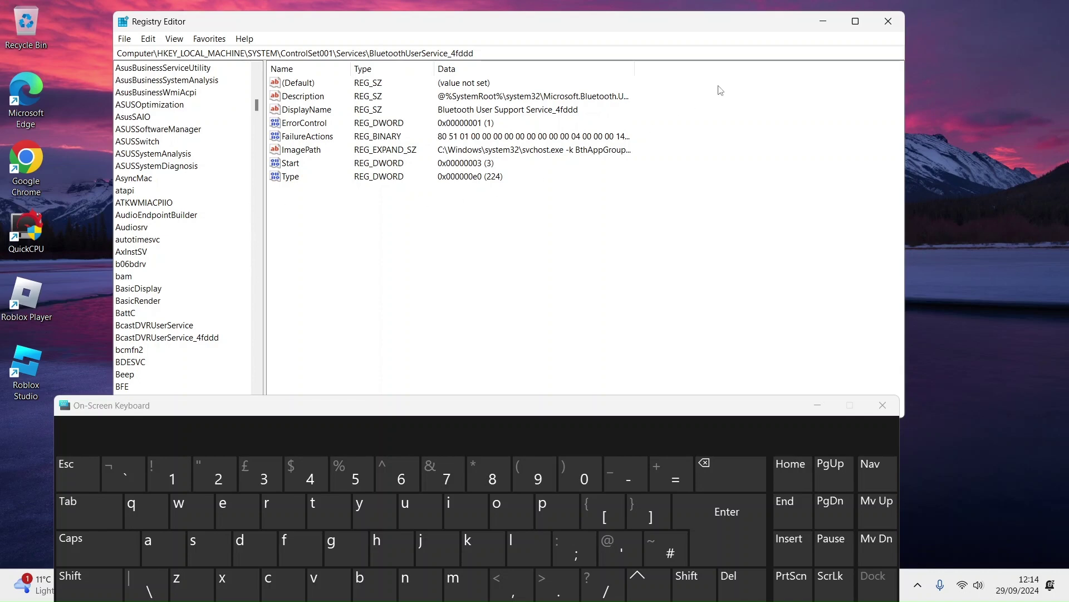
{"action": "left_click", "coordinate": [889, 21]}
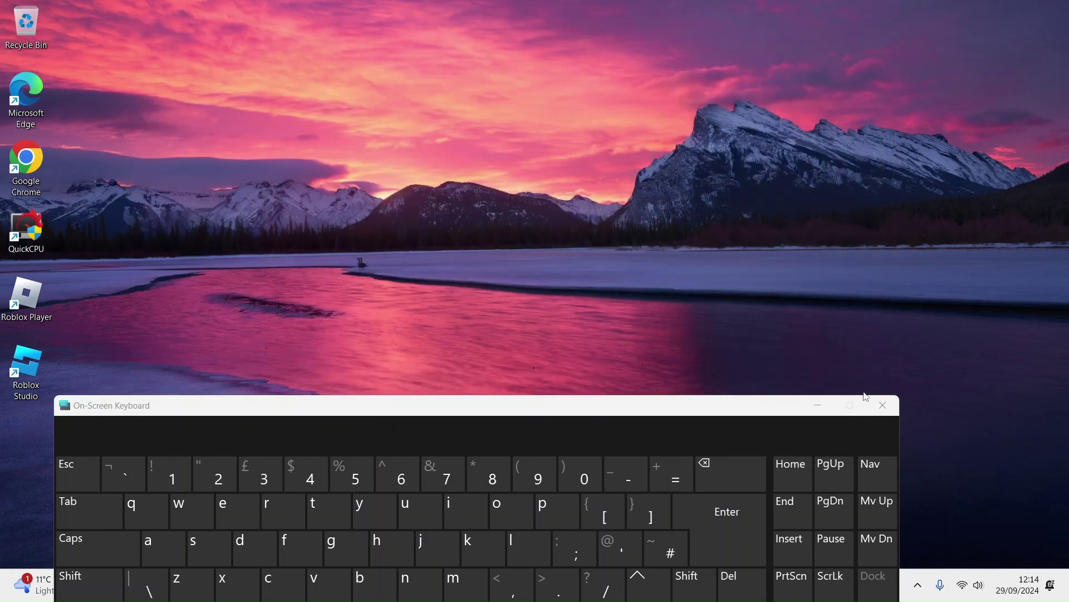